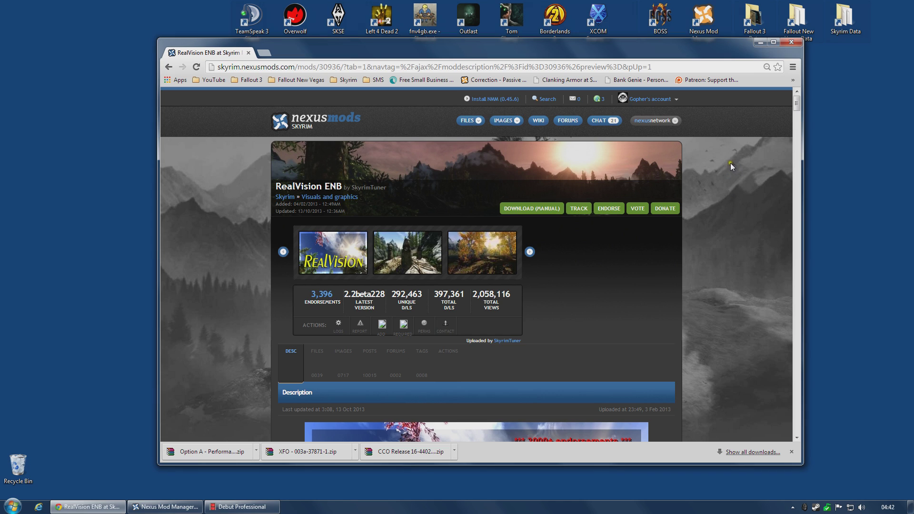
# Look through the RealVision ENB description, covering the system requirements, lighting options and the installation instructions for the ENB files.
pyautogui.scroll(-10, 733, 181)
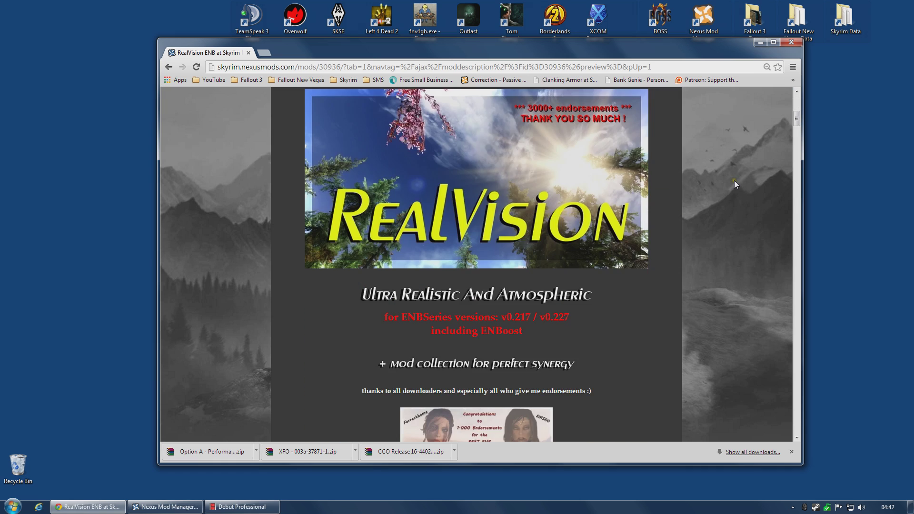
pyautogui.scroll(-15, 735, 181)
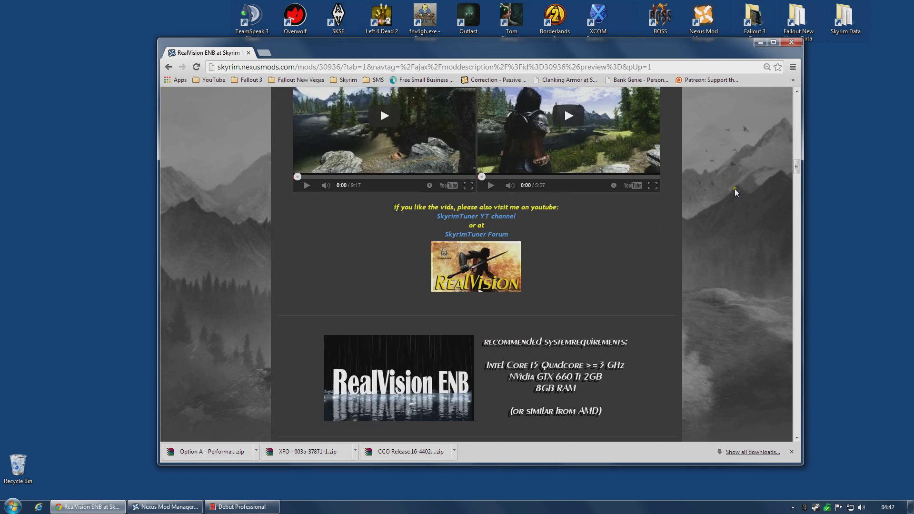
pyautogui.scroll(-1, 736, 188)
pyautogui.scroll(-12, 735, 190)
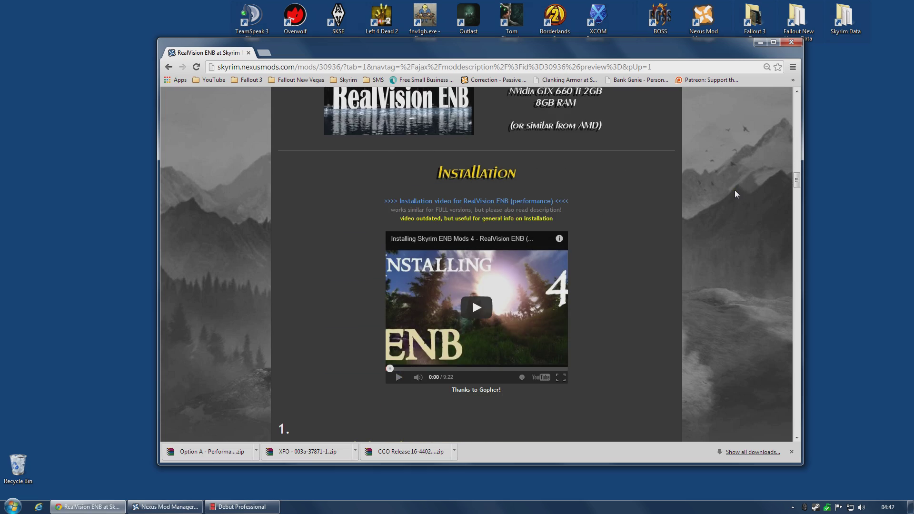
pyautogui.scroll(-12, 735, 190)
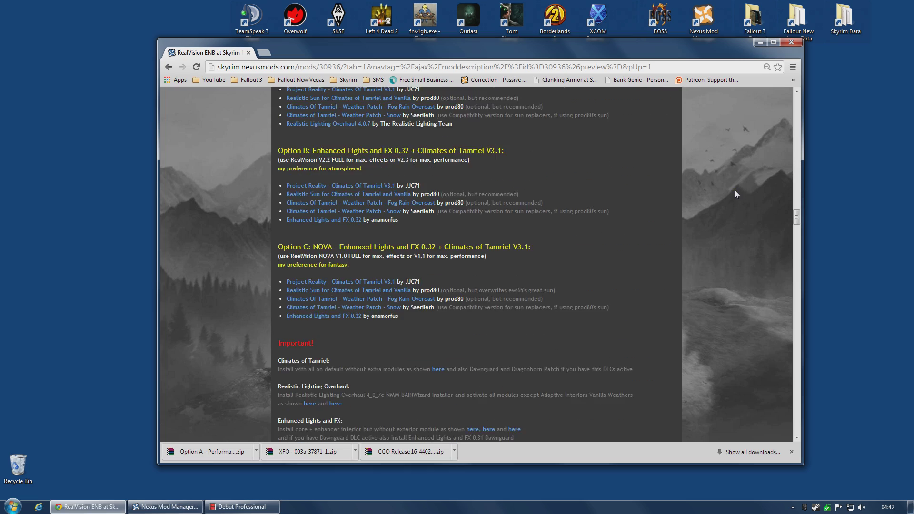
pyautogui.scroll(-5, 733, 190)
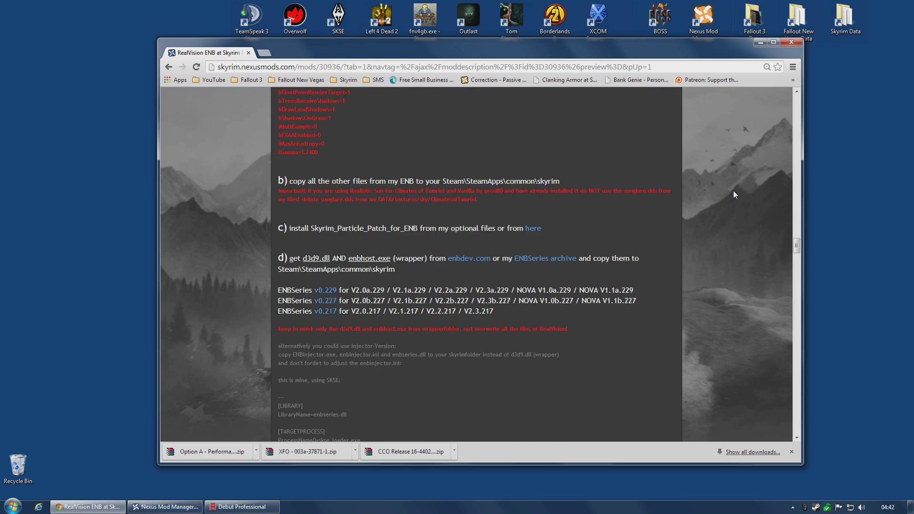
pyautogui.scroll(1, 734, 191)
pyautogui.scroll(-1, 733, 191)
pyautogui.scroll(4, 734, 191)
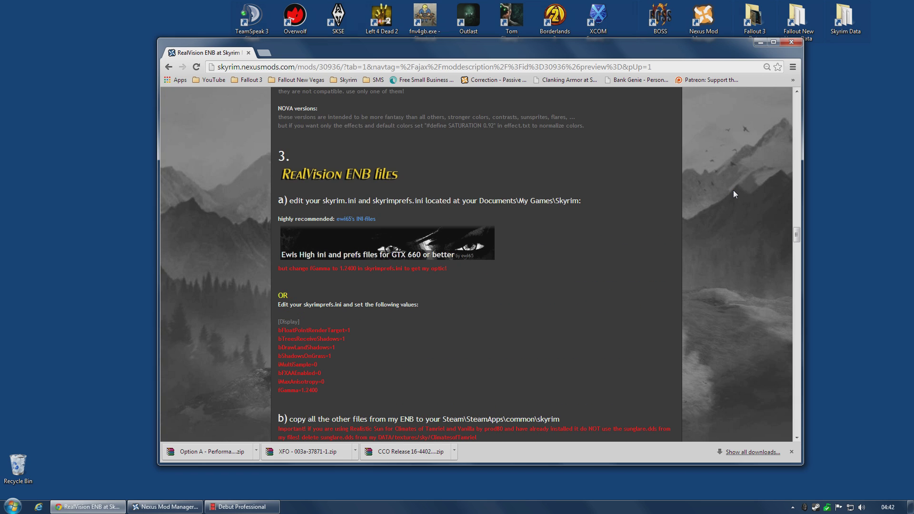
pyautogui.scroll(-1, 733, 190)
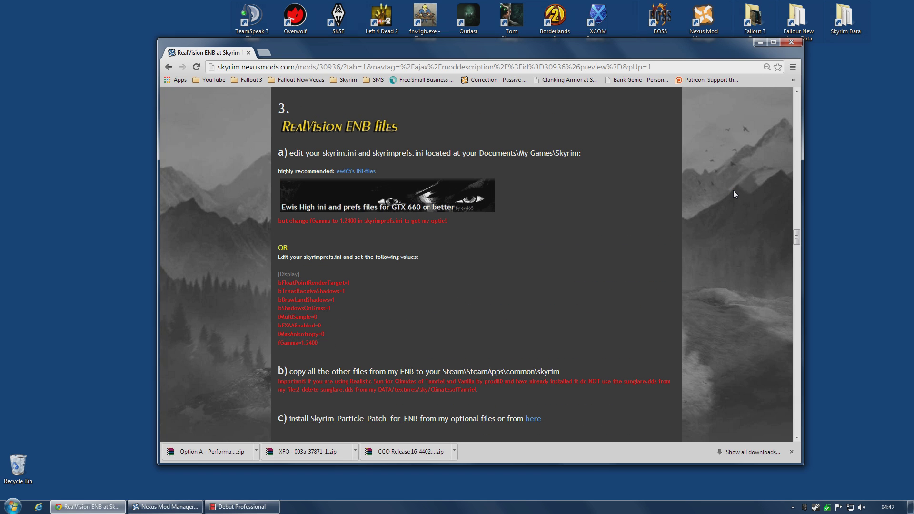
pyautogui.scroll(15, 733, 190)
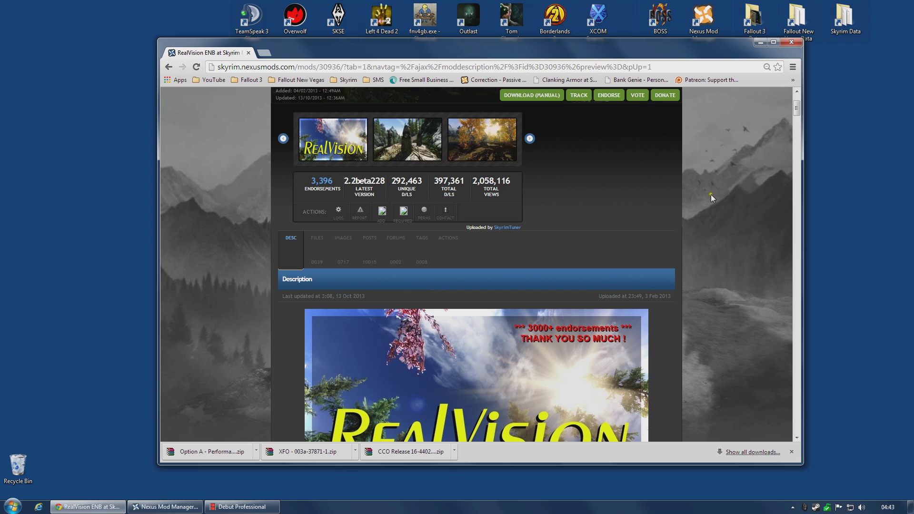
# From the mod's main files, manually download Option A - Performance - V2_1b_227 - CoT - RLO - FXAA - UHQ Sharpen.
pyautogui.click(314, 252)
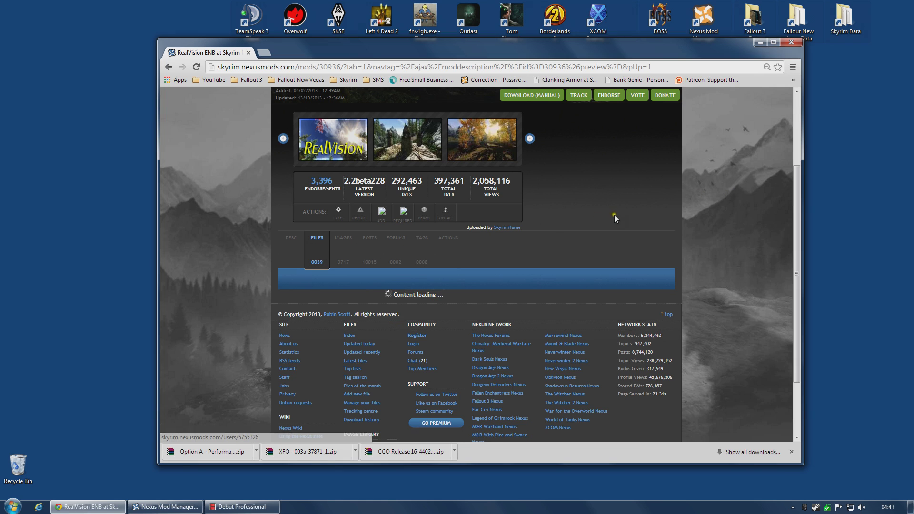
pyautogui.scroll(-3, 677, 226)
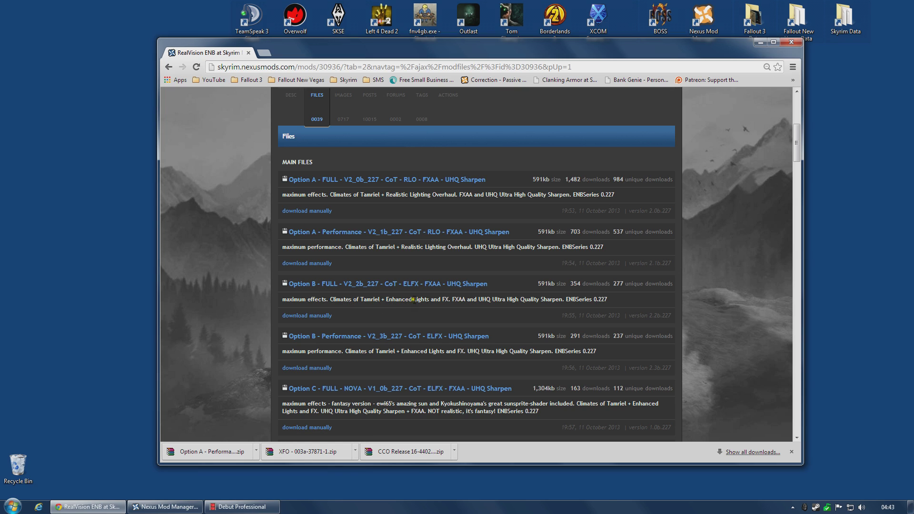
pyautogui.scroll(-4, 317, 299)
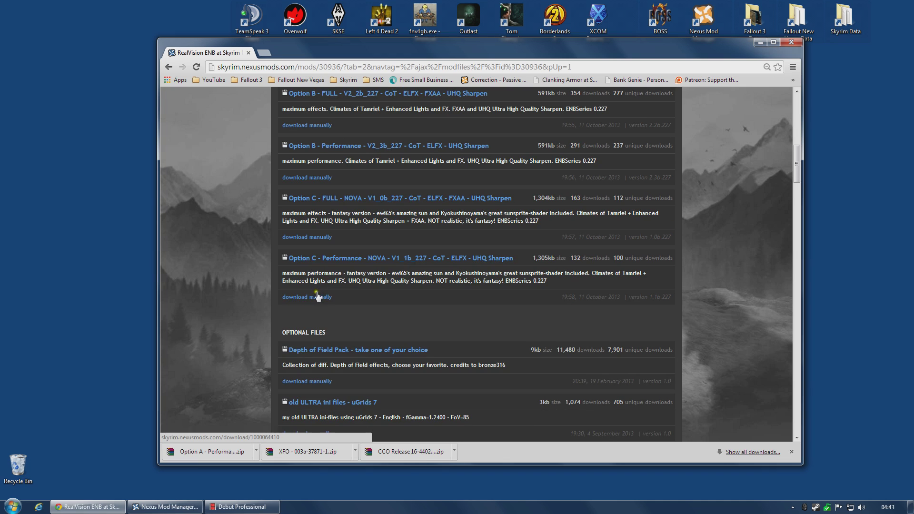
pyautogui.scroll(3, 317, 297)
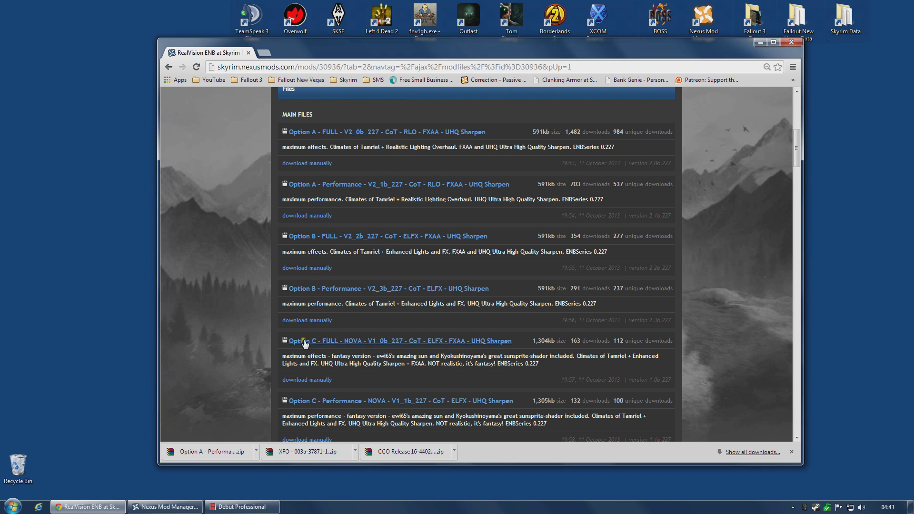
pyautogui.scroll(3, 296, 339)
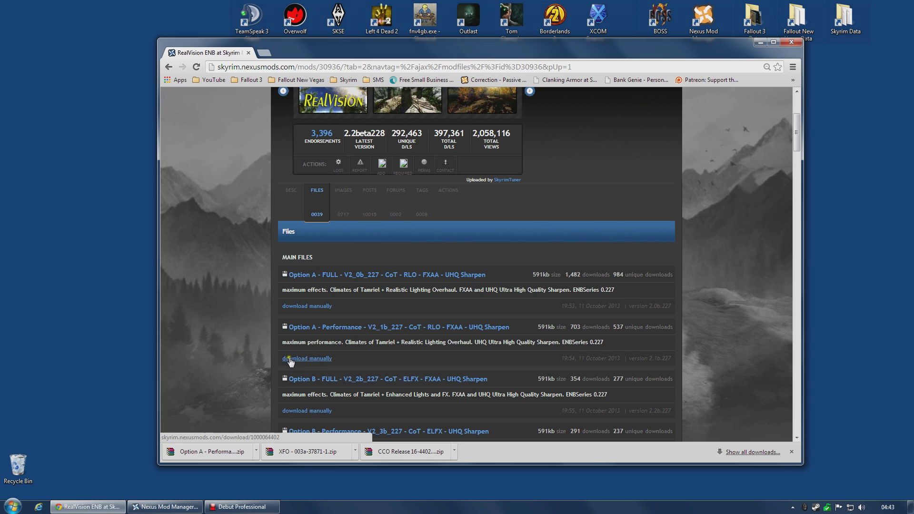
pyautogui.click(313, 358)
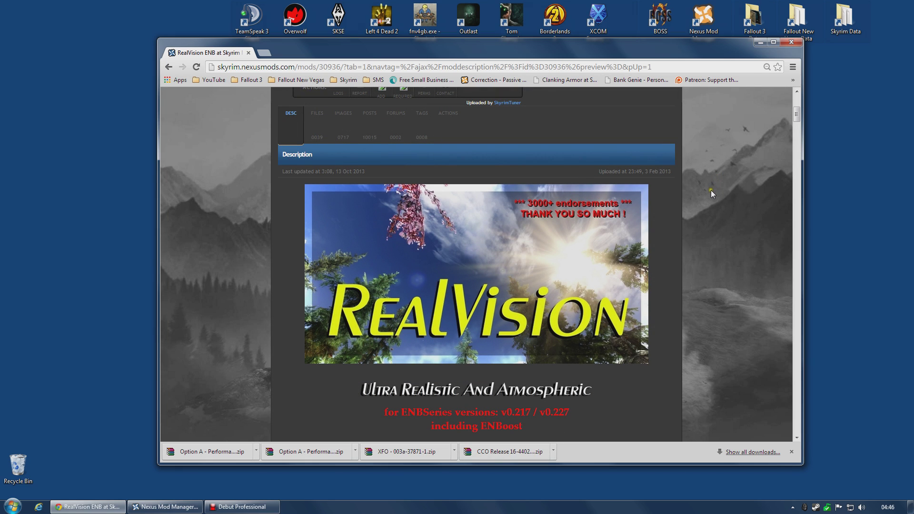
# Find the ENBSeries requirements in part d of the mod's installation instructions and open the linked enbdev.com page in a new tab.
pyautogui.scroll(-7, 719, 195)
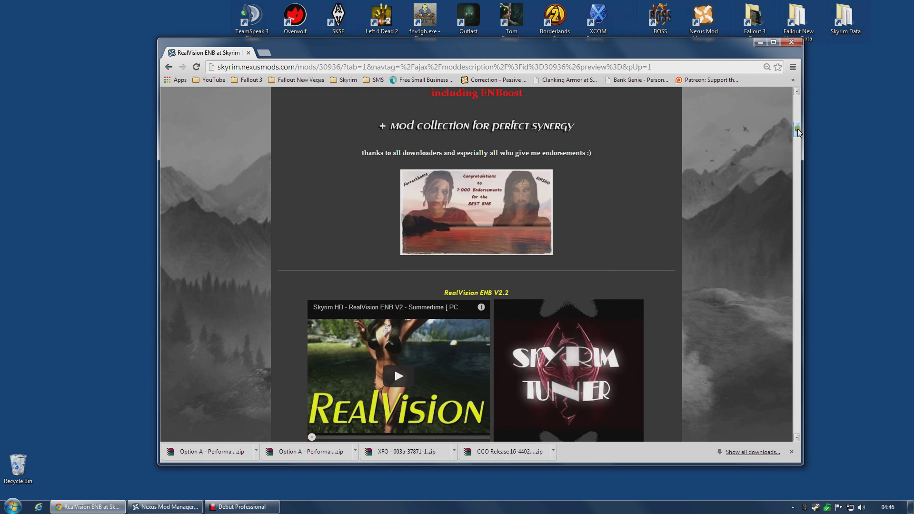
pyautogui.moveTo(798, 129); pyautogui.dragTo(781, 244)
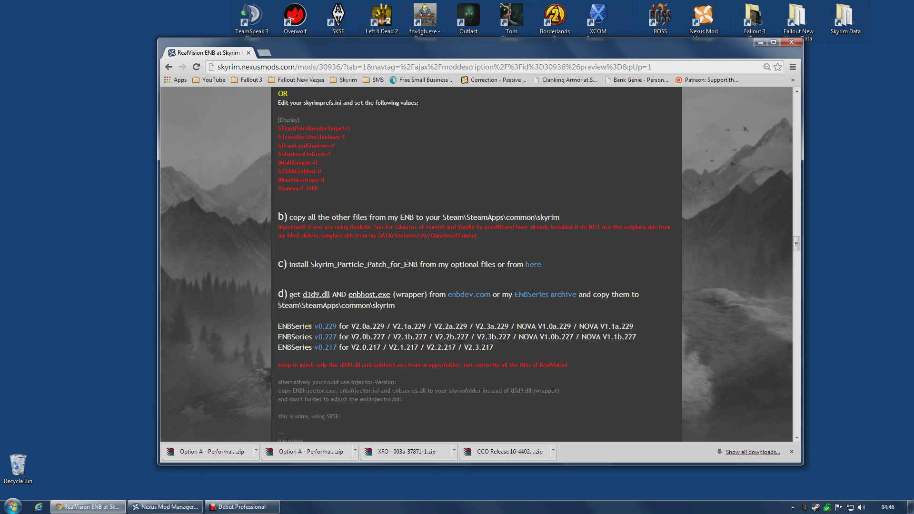
pyautogui.click(333, 351)
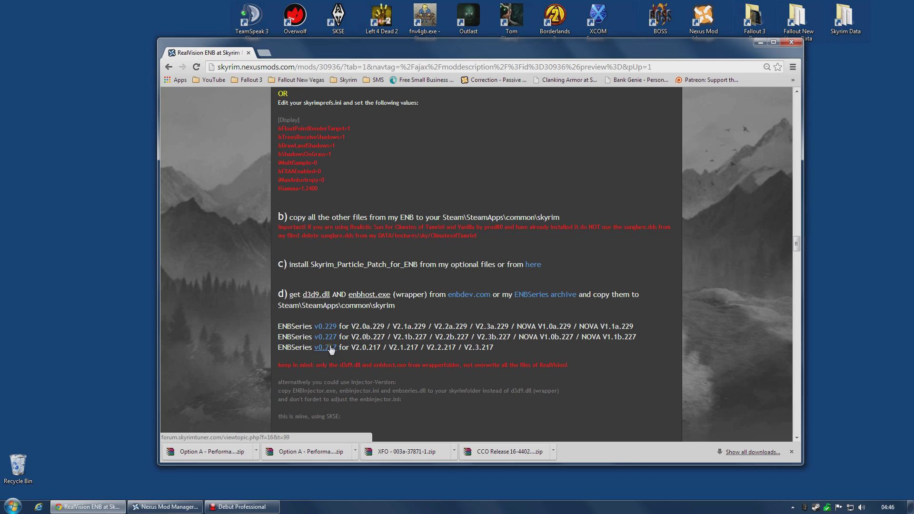
pyautogui.click(328, 349)
pyautogui.click(332, 327)
pyautogui.click(463, 295)
pyautogui.rightClick(465, 296)
pyautogui.click(481, 296)
pyautogui.click(312, 57)
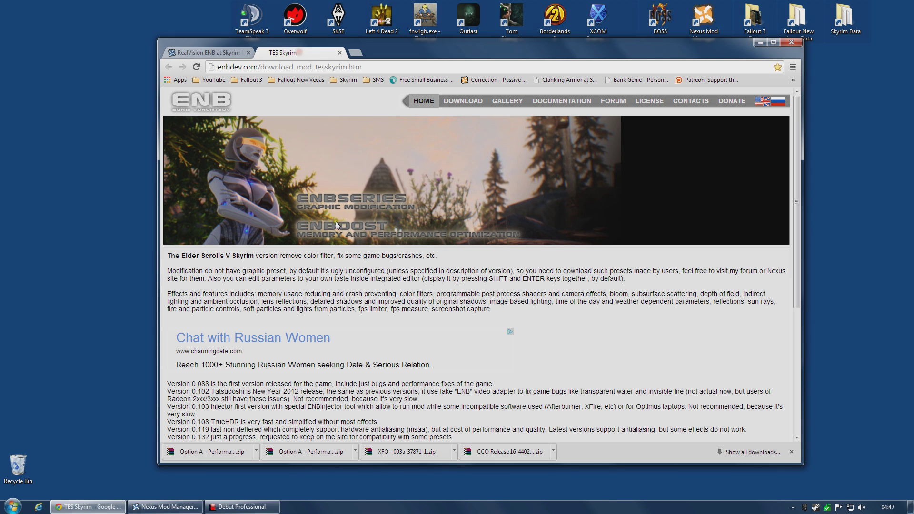
# Compare the ENBSeries versions offered on the enbdev.com Skyrim page with the versions listed in the RealVision instructions.
pyautogui.scroll(-4, 545, 260)
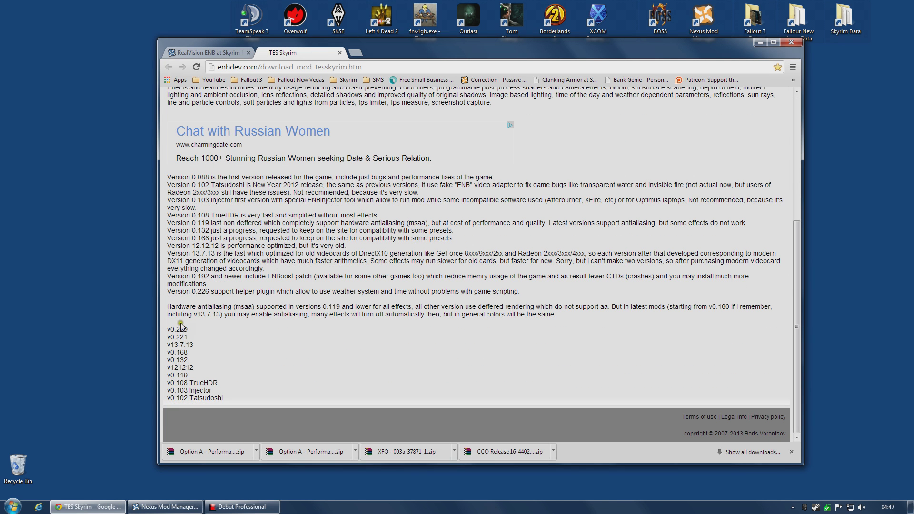
pyautogui.click(184, 330)
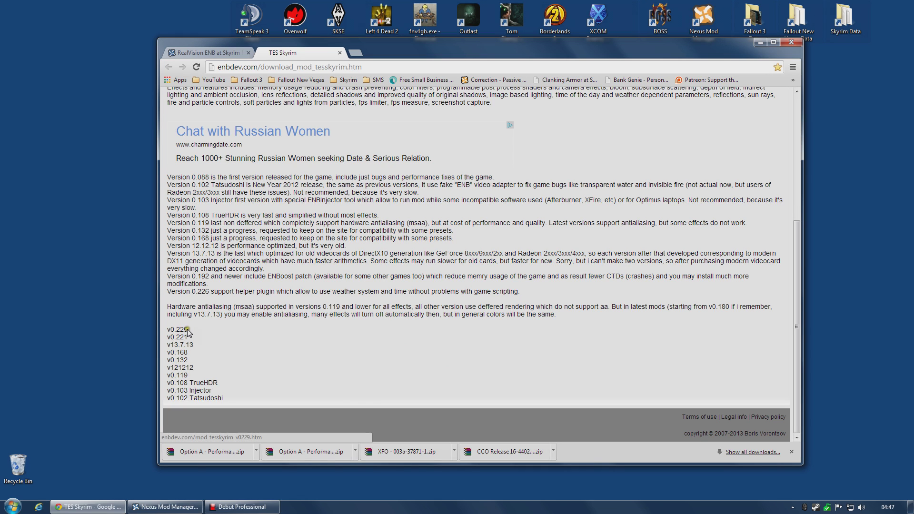
pyautogui.click(219, 53)
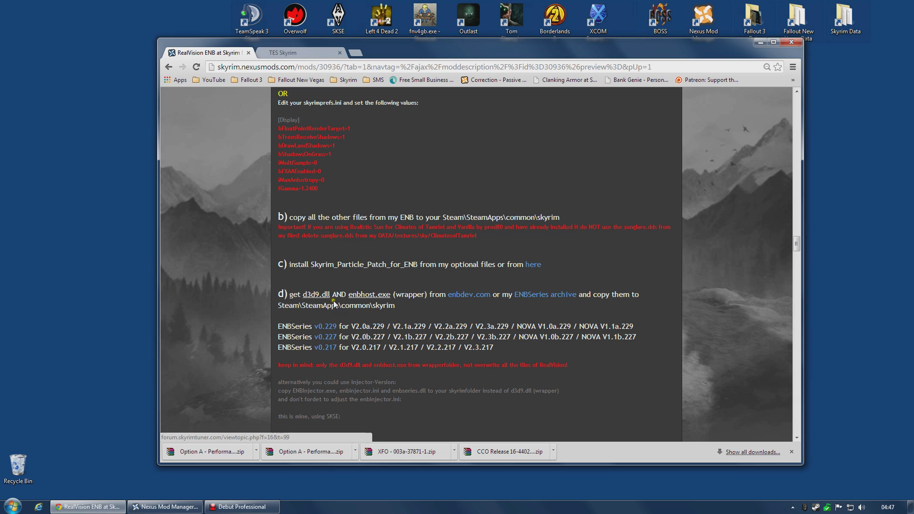
pyautogui.hotkey('ctrl', 'Tab')
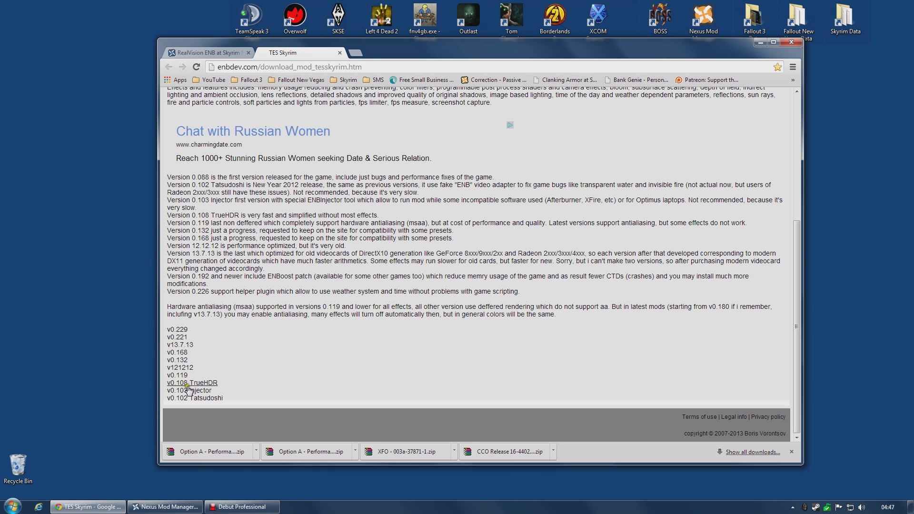
pyautogui.hotkey('ctrl', 'Tab')
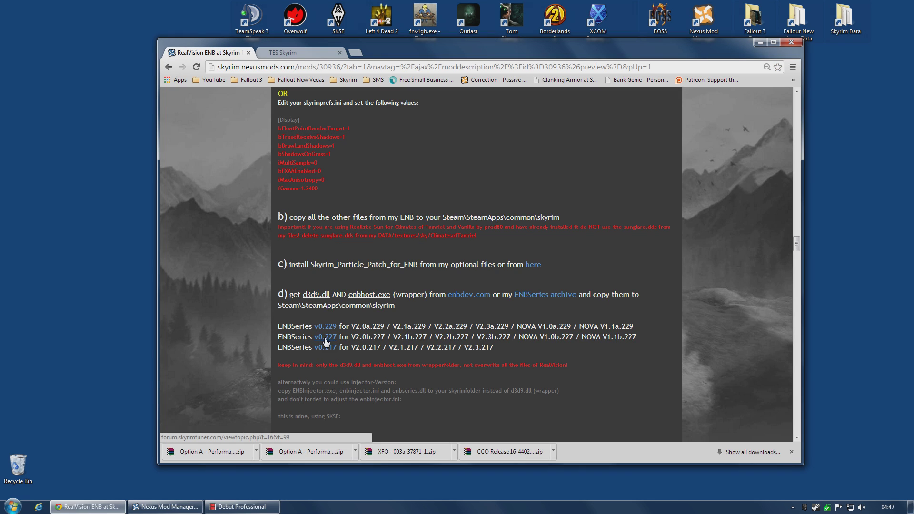
# Download ENBSeries v0.229 for TES Skyrim from its version page on enbdev.com.
pyautogui.click(305, 51)
pyautogui.click(178, 330)
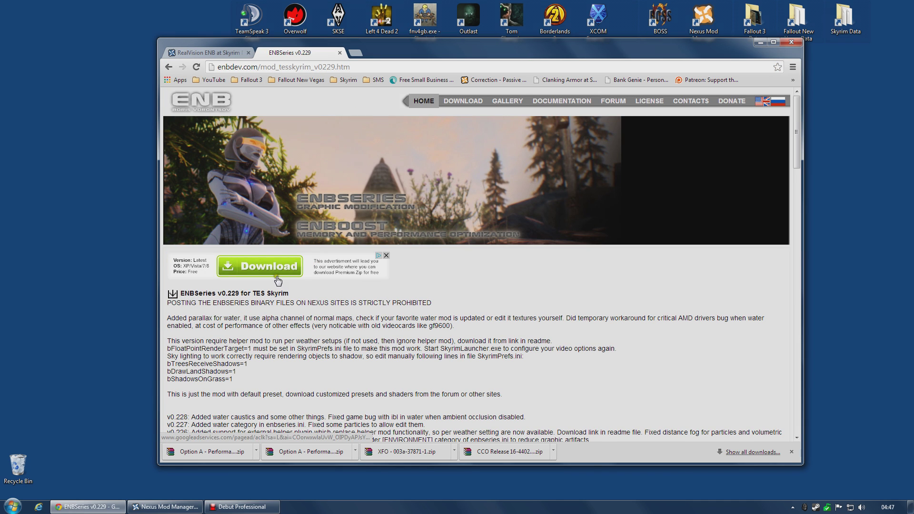
pyautogui.click(172, 294)
pyautogui.click(208, 52)
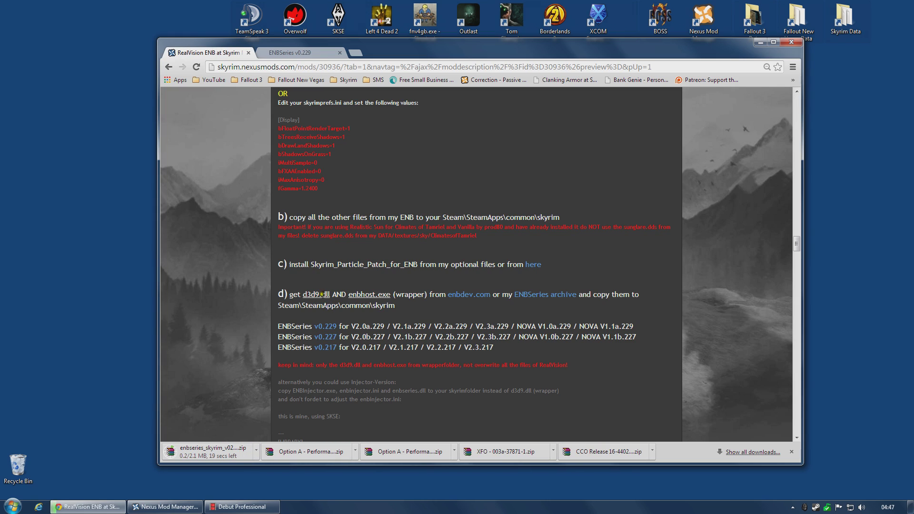
pyautogui.click(304, 53)
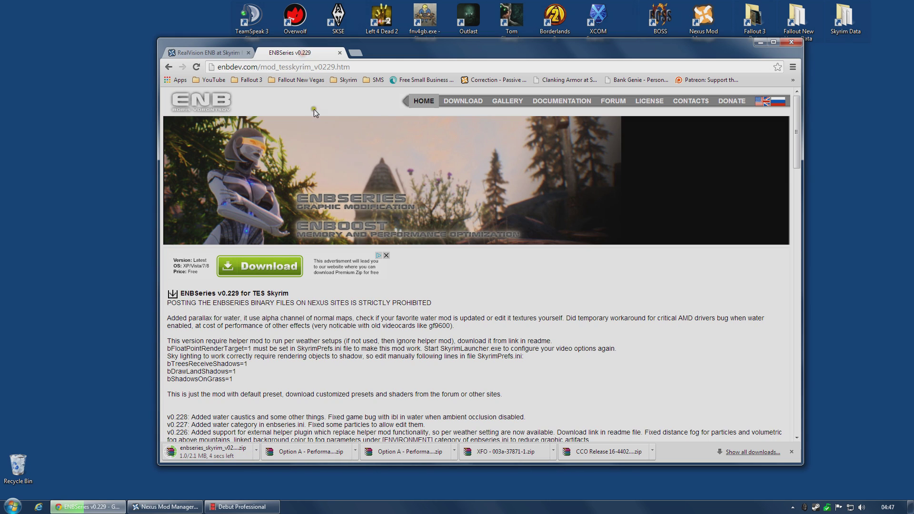
# On the desktop, extract the Option A - Performance archive into its own folder and place that folder below the archive.
pyautogui.press('super+d')
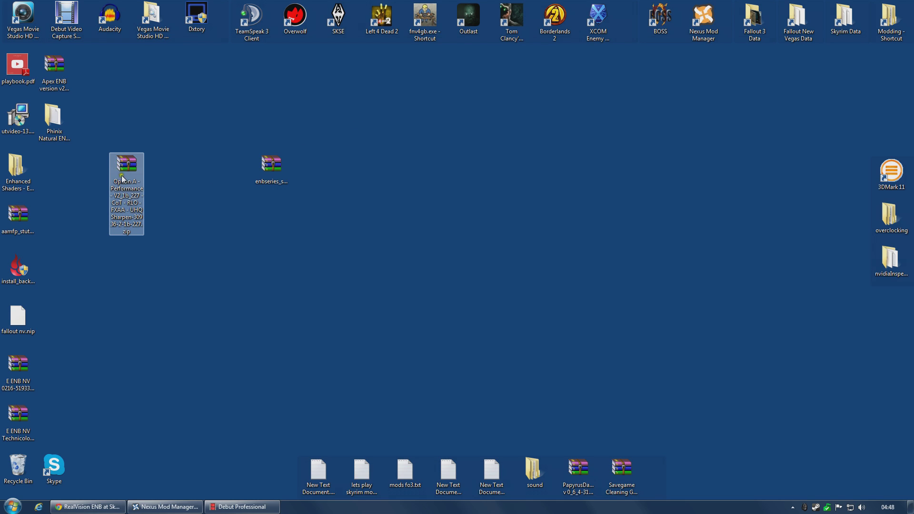
pyautogui.rightClick(128, 166)
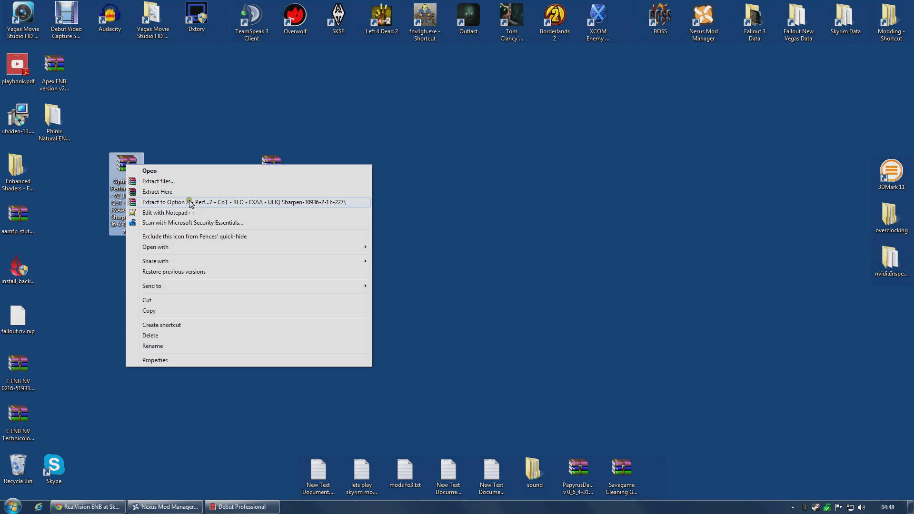
pyautogui.click(192, 203)
pyautogui.moveTo(191, 203); pyautogui.dragTo(294, 200)
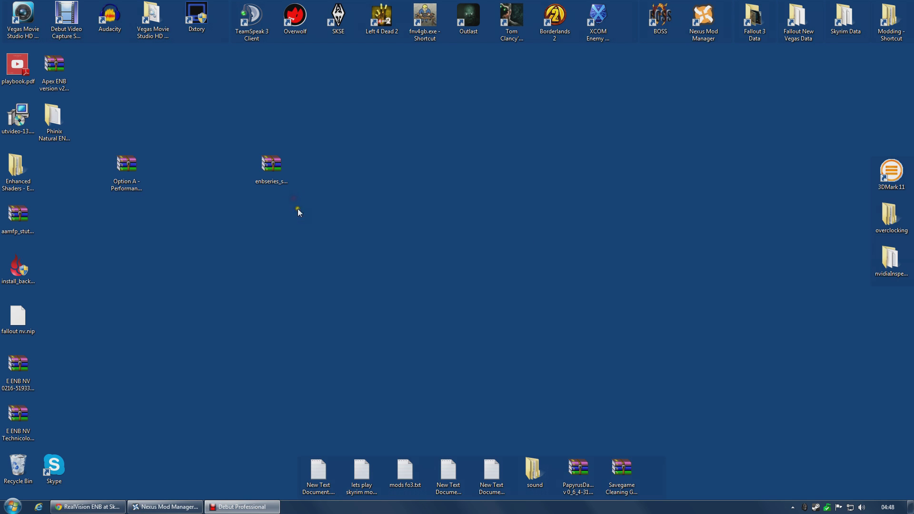
pyautogui.moveTo(57, 214); pyautogui.dragTo(128, 253)
# Extract the enbseries archive into an enbseries_skyrim_v0229 folder and place it beside the extracted Option A folder.
pyautogui.click(270, 166)
pyautogui.rightClick(270, 166)
pyautogui.click(333, 204)
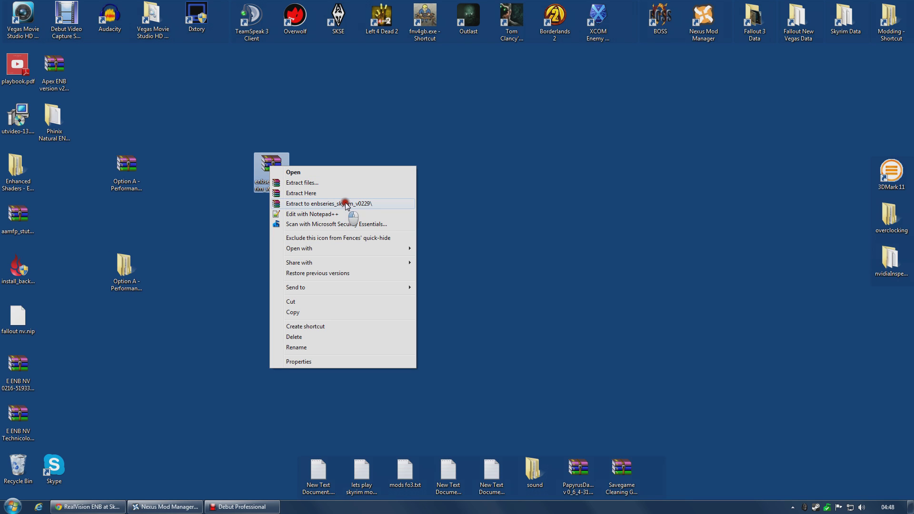
pyautogui.click(374, 204)
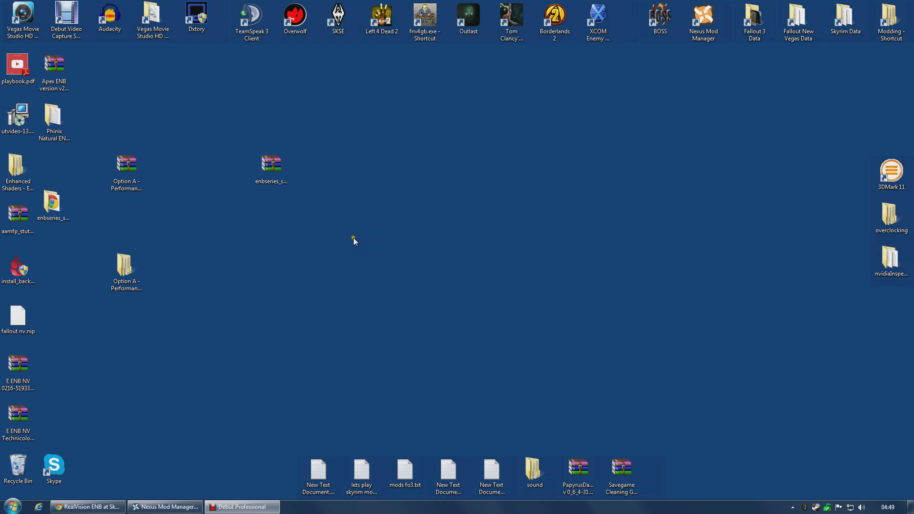
pyautogui.moveTo(55, 209); pyautogui.dragTo(236, 274)
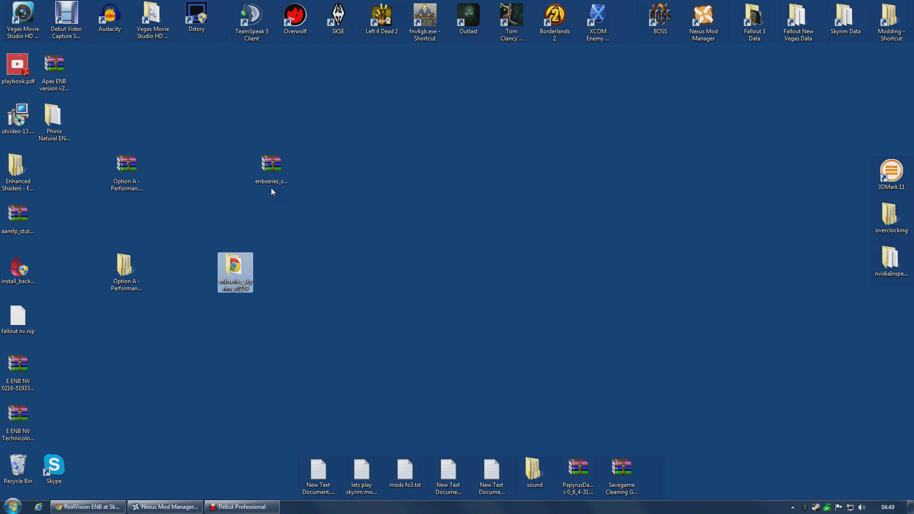
# Delete the Option A and enbseries zip archives from the desktop, keeping the extracted folders.
pyautogui.moveTo(318, 213); pyautogui.dragTo(100, 151)
pyautogui.rightClick(110, 155)
pyautogui.click(170, 351)
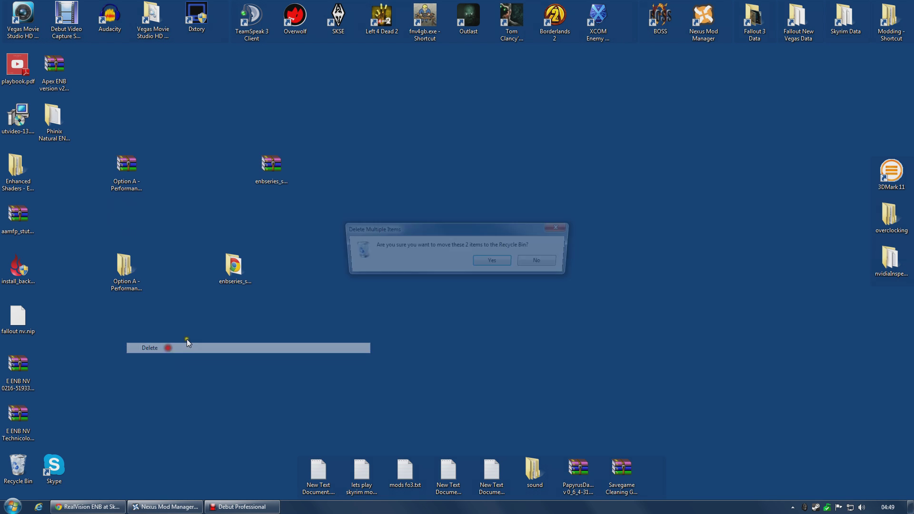
pyautogui.click(494, 263)
# Move the two extracted folders higher on the desktop and open the RealVisionENB folder inside the Option A - Performance folder.
pyautogui.moveTo(125, 267); pyautogui.dragTo(216, 162)
pyautogui.moveTo(234, 266); pyautogui.dragTo(394, 123)
pyautogui.keyDown('ctrl'); pyautogui.click(199, 121); pyautogui.keyUp('ctrl')
pyautogui.doubleClick(200, 121)
pyautogui.doubleClick(284, 152)
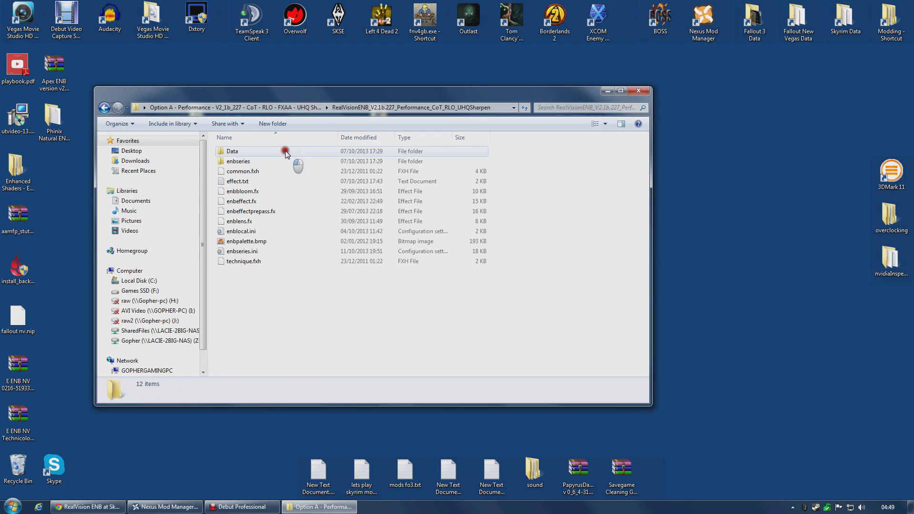
# Compress the RealVisionENB Data folder into a RAR archive named "RealVision ENB Data Files".
pyautogui.rightClick(231, 151)
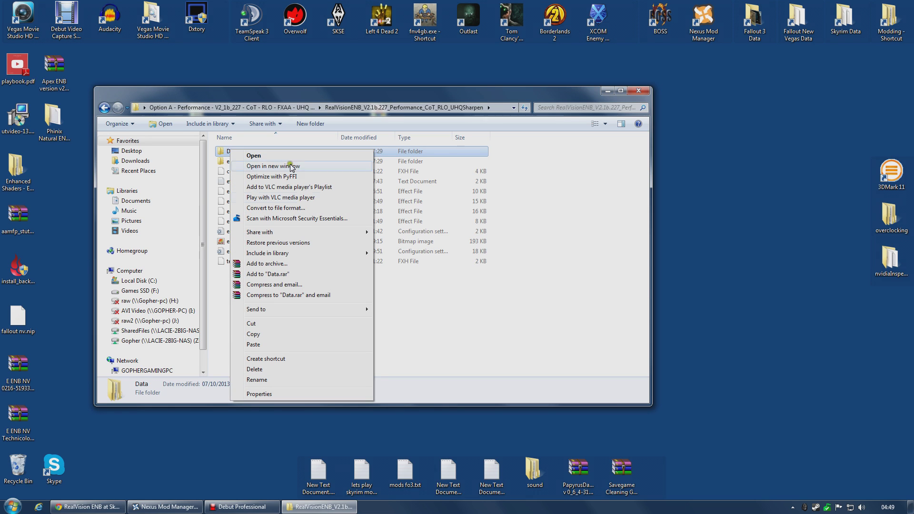
pyautogui.click(271, 263)
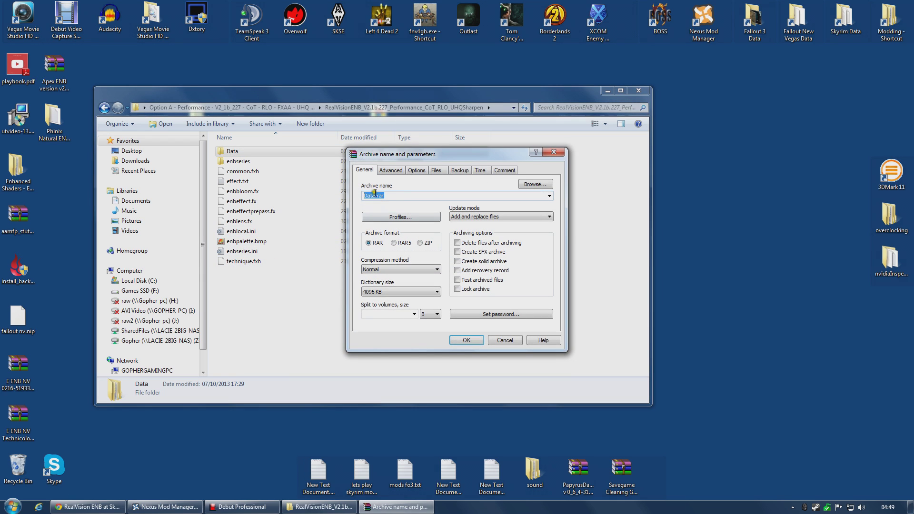
pyautogui.moveTo(376, 195); pyautogui.dragTo(343, 193)
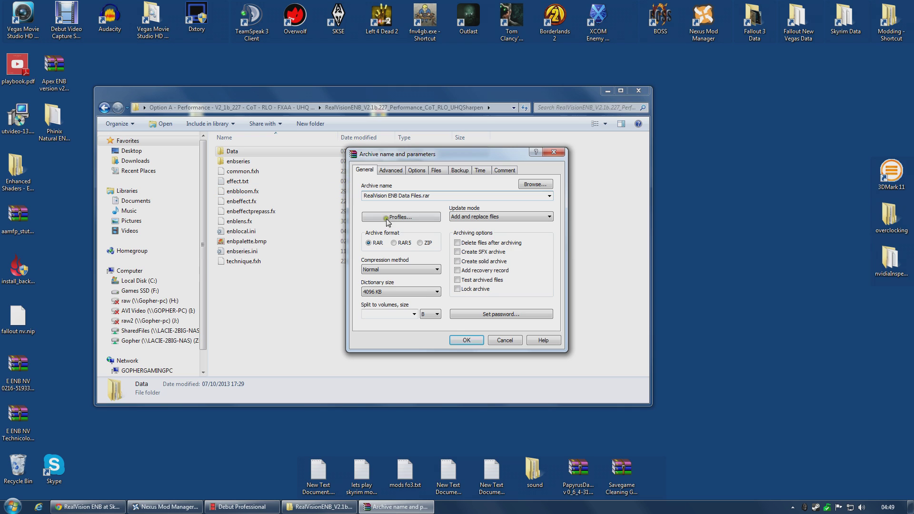
pyautogui.click(465, 341)
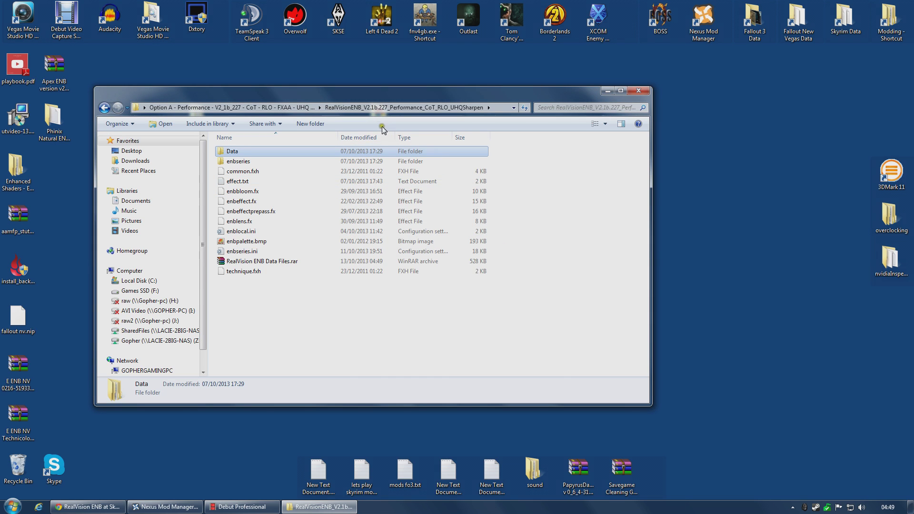
# Move RealVision ENB Data Files.rar out of the RealVisionENB folder to the desktop and place it beside the Option A folder.
pyautogui.moveTo(381, 91); pyautogui.dragTo(484, 72)
pyautogui.click(336, 244)
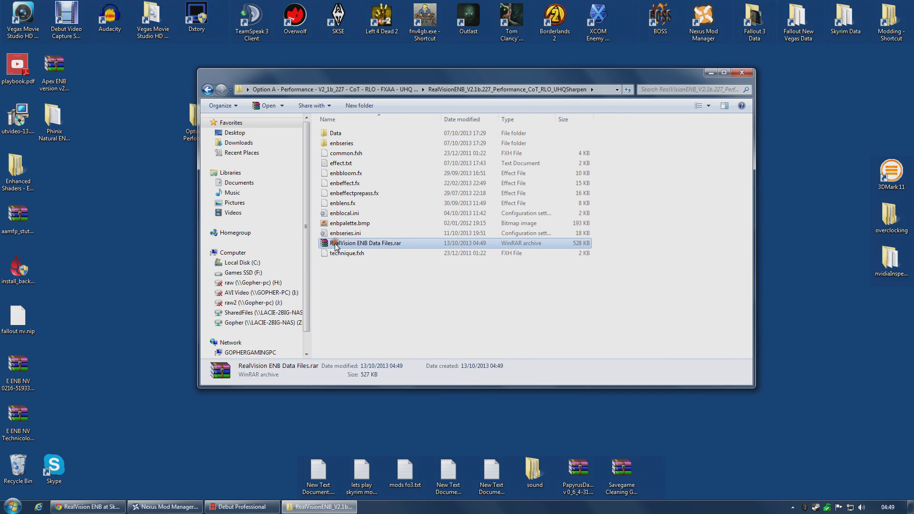
pyautogui.rightClick(336, 244)
pyautogui.click(360, 376)
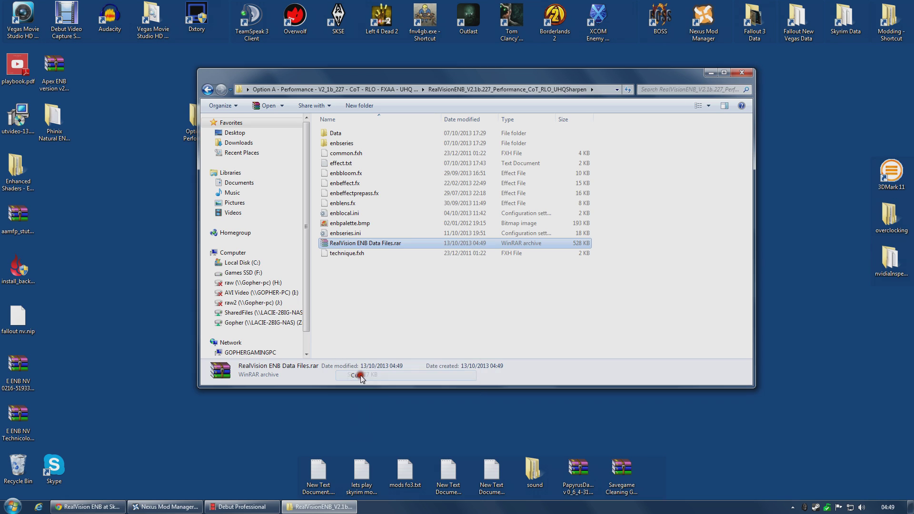
pyautogui.rightClick(136, 122)
pyautogui.click(164, 182)
pyautogui.moveTo(127, 67); pyautogui.dragTo(127, 119)
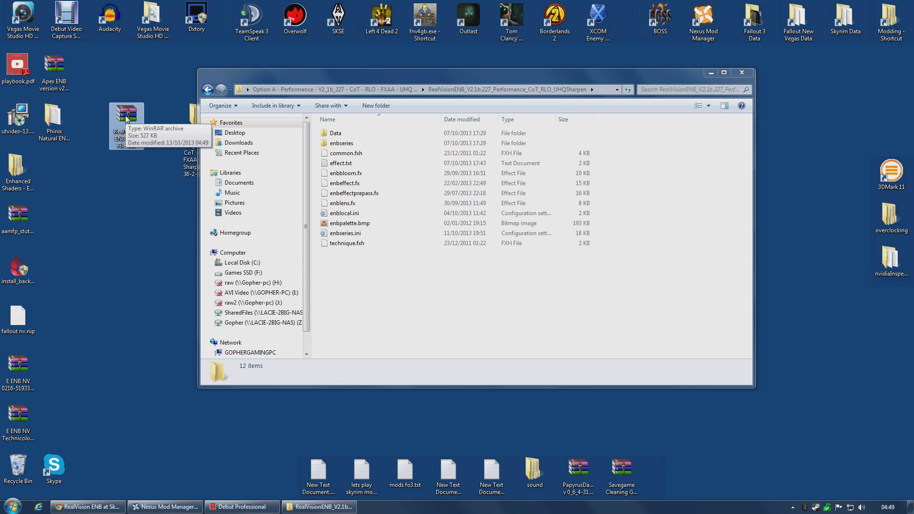
# Delete the Data folder from the RealVisionENB folder.
pyautogui.click(326, 136)
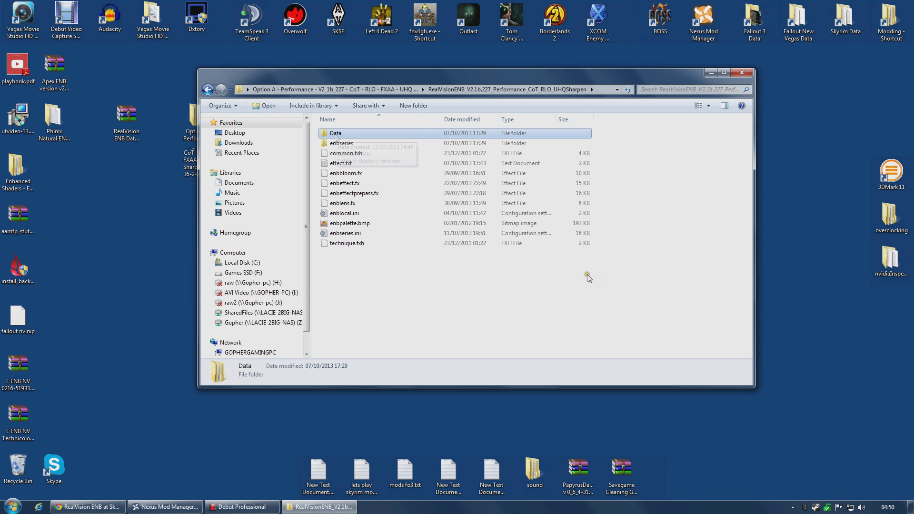
pyautogui.rightClick(339, 135)
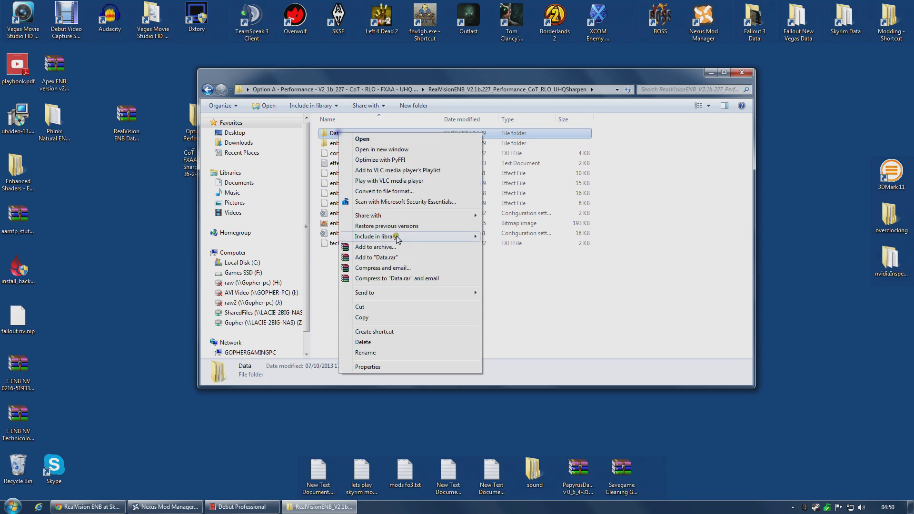
pyautogui.click(363, 342)
pyautogui.click(491, 293)
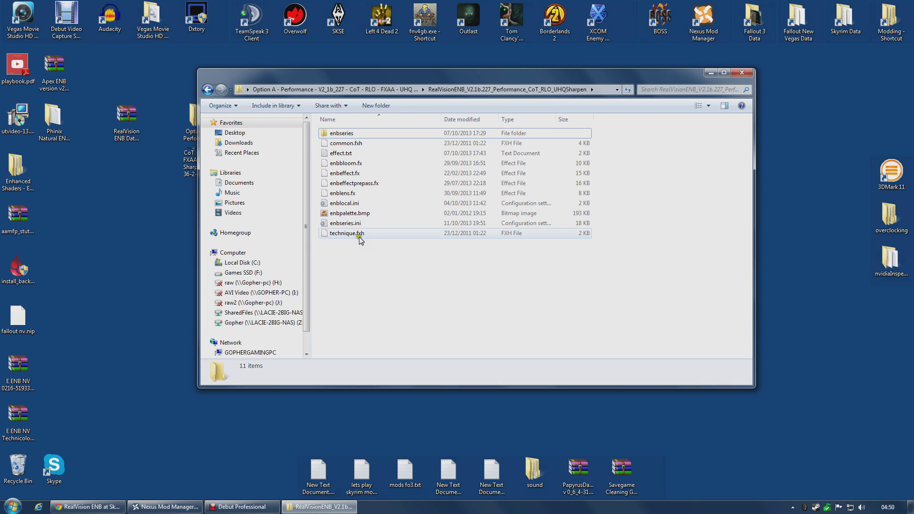
pyautogui.moveTo(346, 78); pyautogui.dragTo(429, 70)
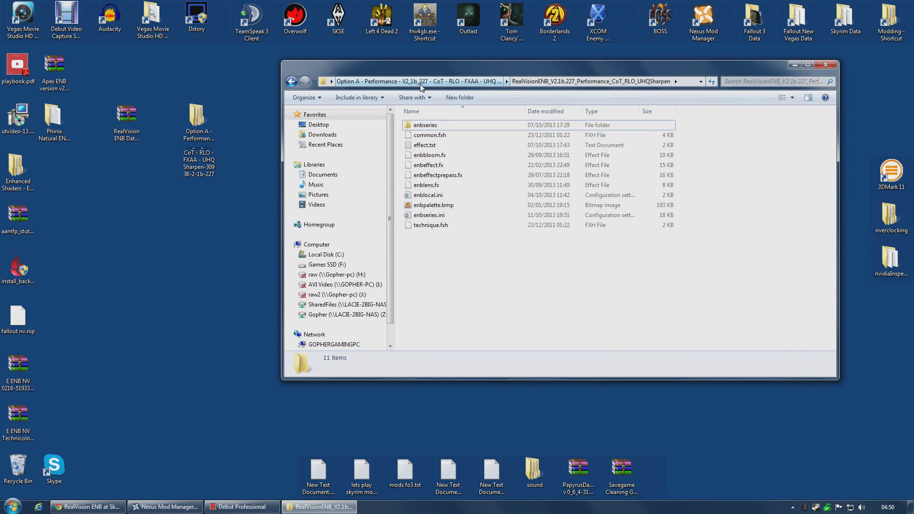
pyautogui.doubleClick(201, 124)
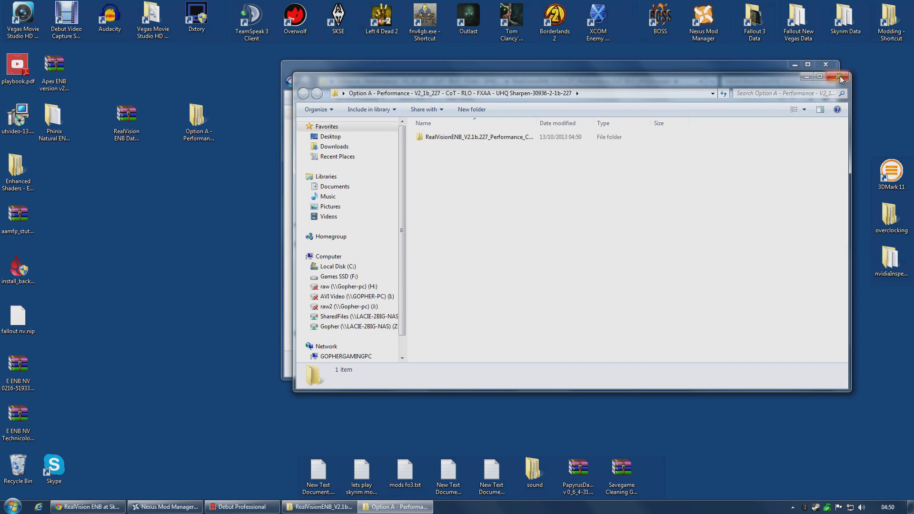
pyautogui.click(834, 80)
# Place the enbseries folder next to the Option A folder on the desktop and open its WrapperVersion folder.
pyautogui.moveTo(418, 72); pyautogui.dragTo(548, 83)
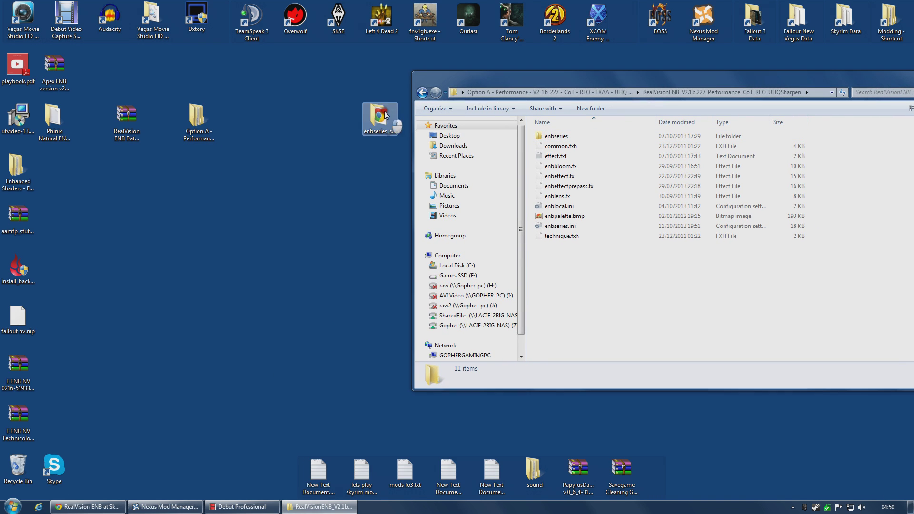
pyautogui.moveTo(377, 119); pyautogui.dragTo(270, 117)
pyautogui.moveTo(524, 79); pyautogui.dragTo(422, 75)
pyautogui.doubleClick(280, 129)
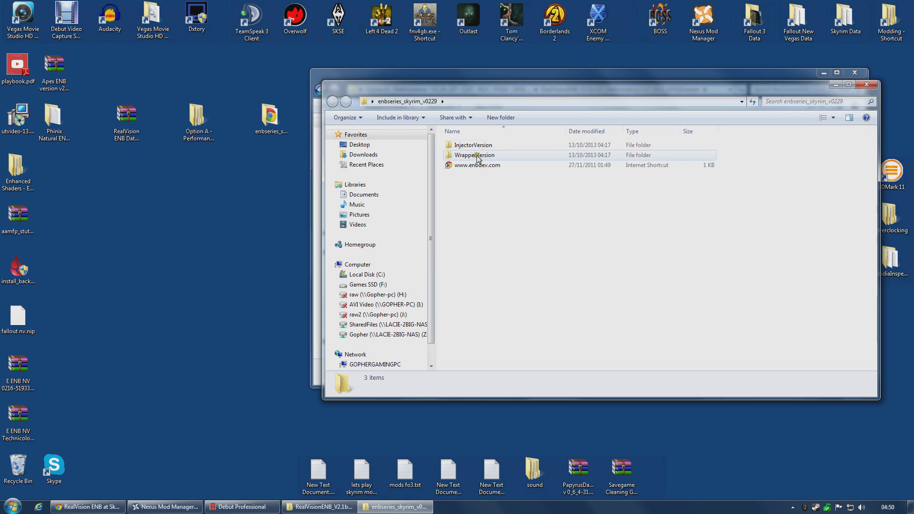
pyautogui.doubleClick(480, 157)
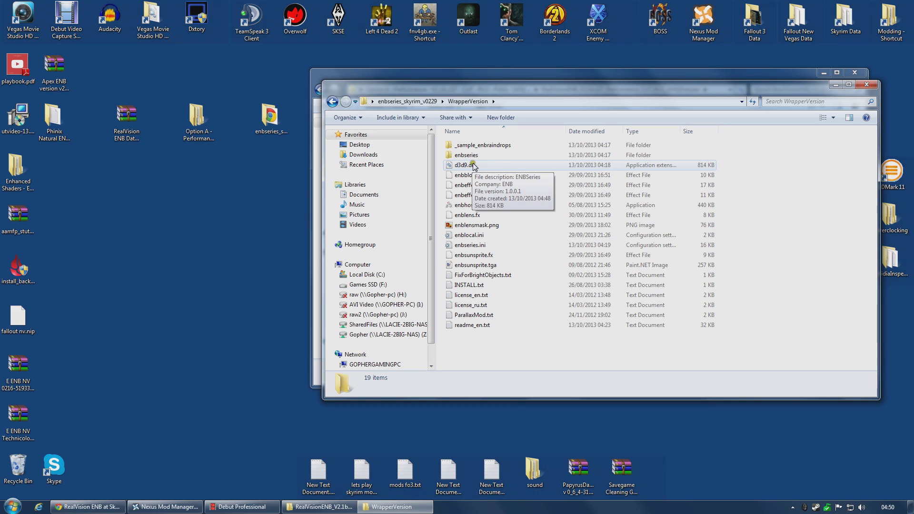
# Copy d3d9.dll and enbhost.exe from the WrapperVersion folder into the RealVisionENB folder inside Option A - Performance.
pyautogui.click(484, 166)
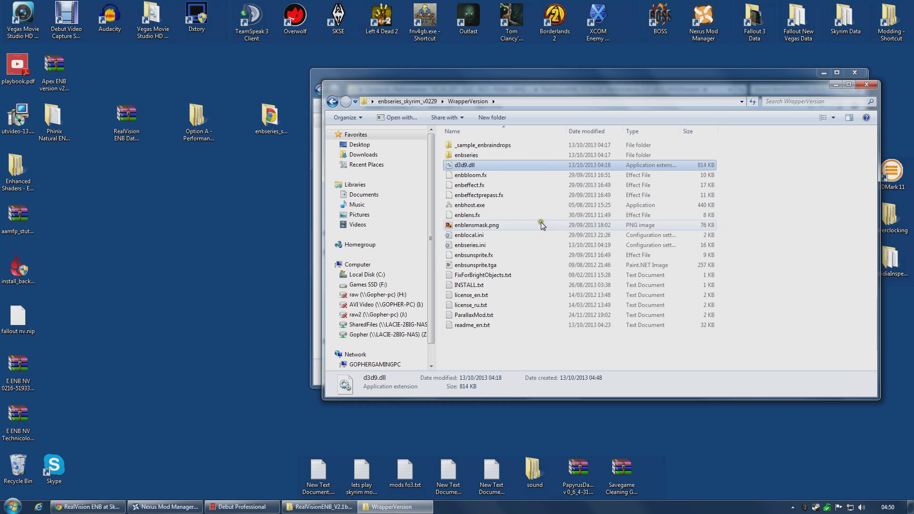
pyautogui.keyDown('ctrl'); pyautogui.click(479, 206); pyautogui.keyUp('ctrl')
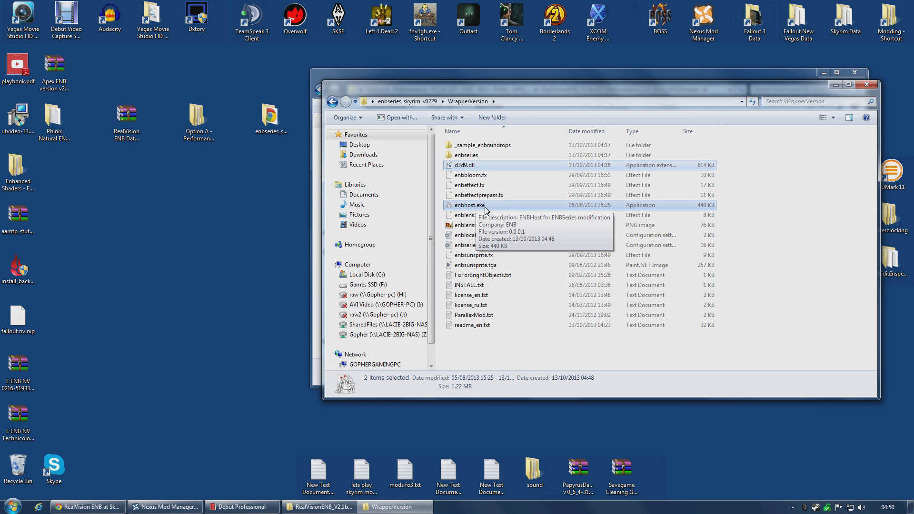
pyautogui.rightClick(486, 209)
pyautogui.click(510, 317)
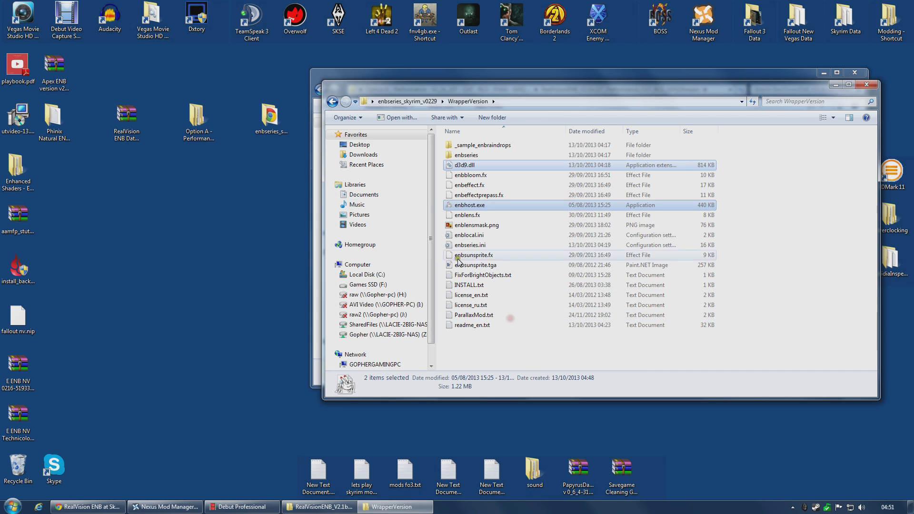
pyautogui.doubleClick(196, 117)
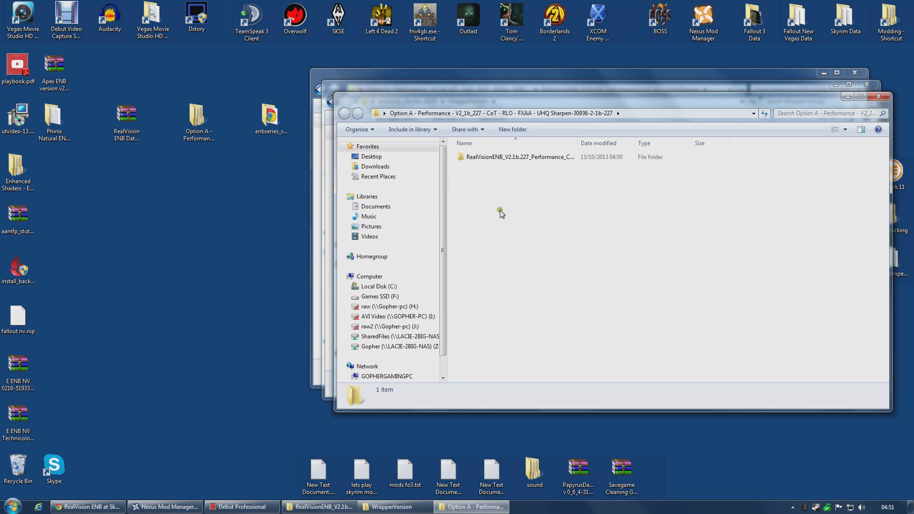
pyautogui.rightClick(503, 214)
pyautogui.click(486, 158)
pyautogui.doubleClick(486, 159)
pyautogui.rightClick(484, 285)
pyautogui.click(508, 350)
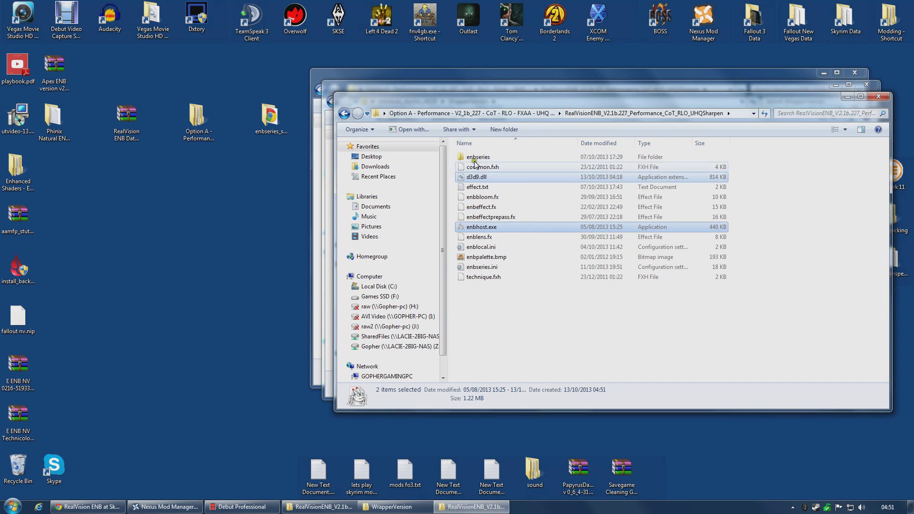
pyautogui.click(495, 293)
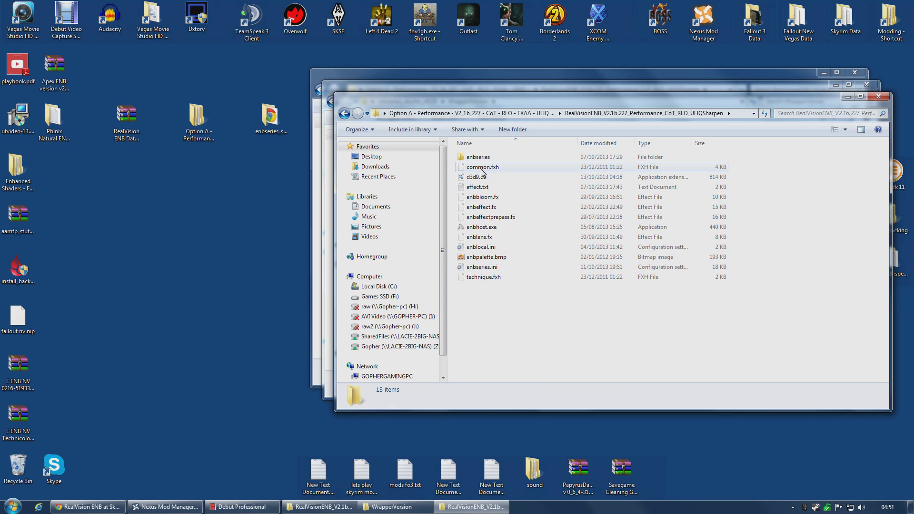
# Close the WrapperVersion window and the duplicate RealVisionENB window, keeping one RealVisionENB window open.
pyautogui.click(865, 86)
pyautogui.click(855, 72)
pyautogui.moveTo(552, 100); pyautogui.dragTo(520, 73)
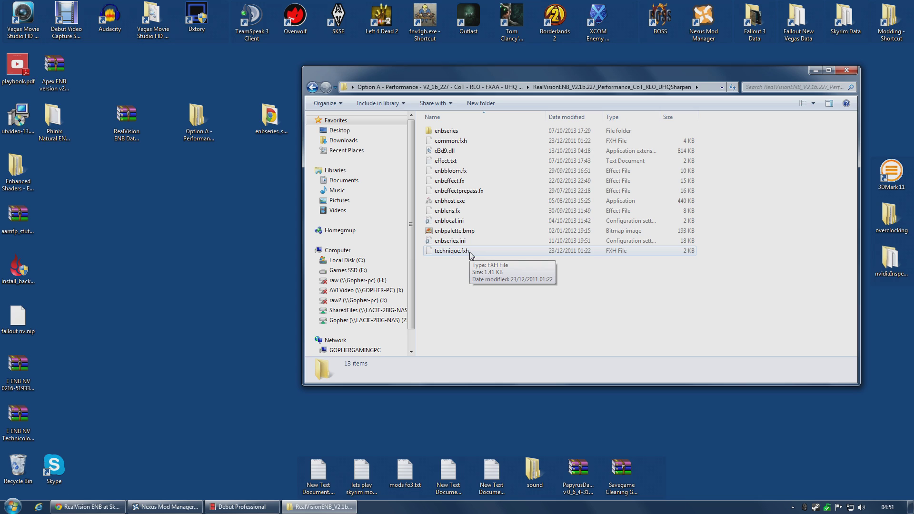
pyautogui.click(126, 125)
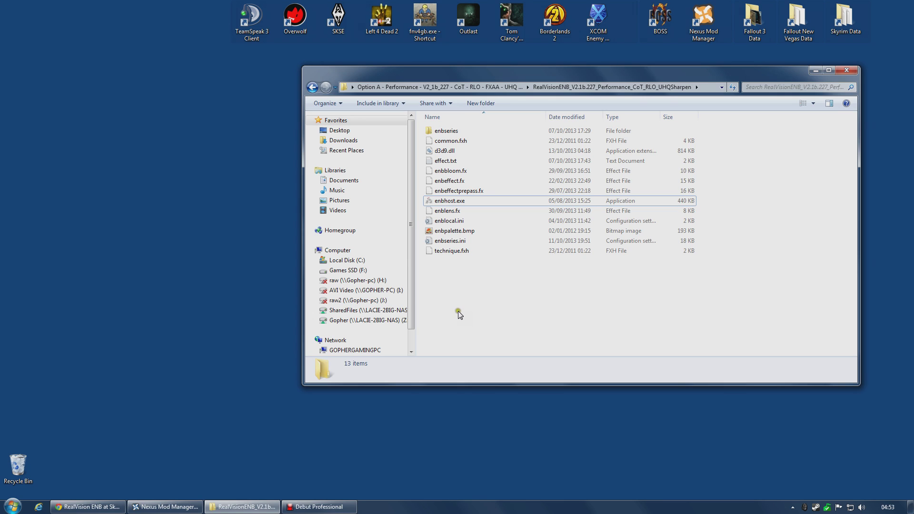
# Copy the enbseries folder and all the files in the RealVisionENB folder to the clipboard.
pyautogui.click(450, 251)
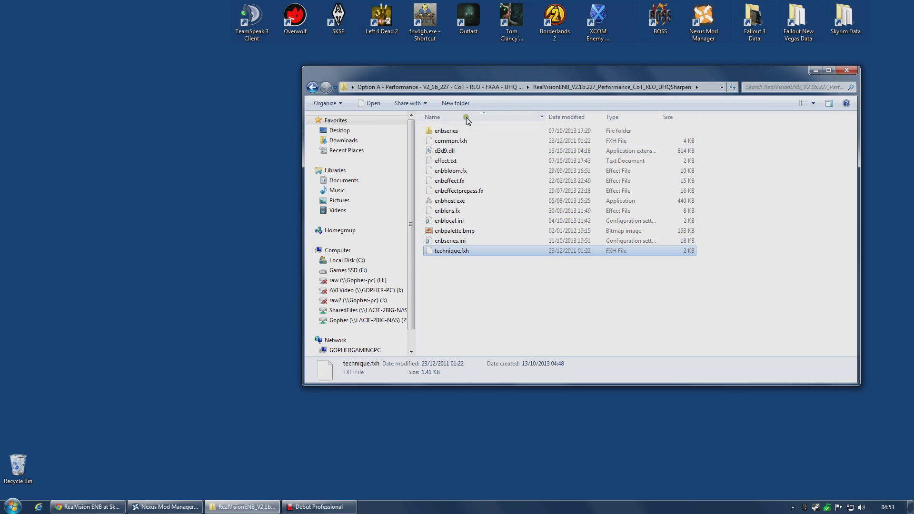
pyautogui.keyDown('shift'); pyautogui.click(446, 131); pyautogui.keyUp('shift')
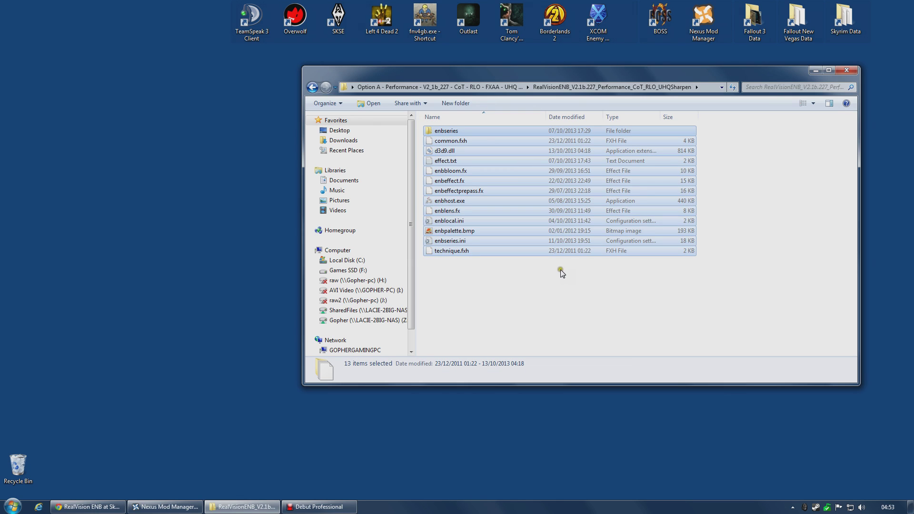
pyautogui.rightClick(490, 219)
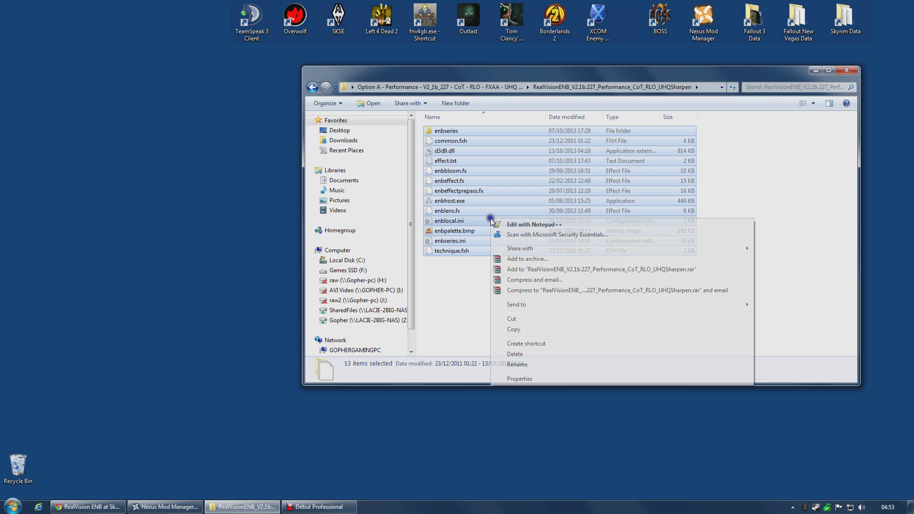
pyautogui.click(519, 334)
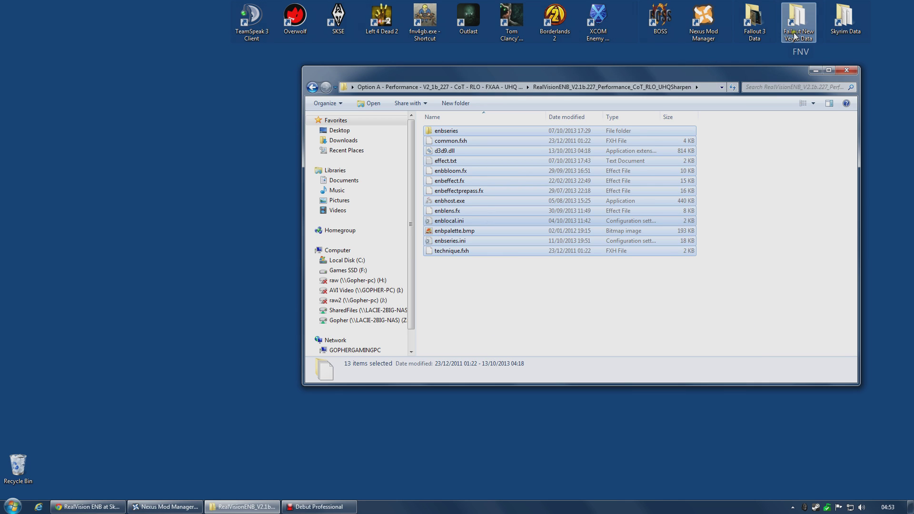
# Open the skyrim game folder one level above its Data folder and find the TESV.exe file in it.
pyautogui.doubleClick(836, 29)
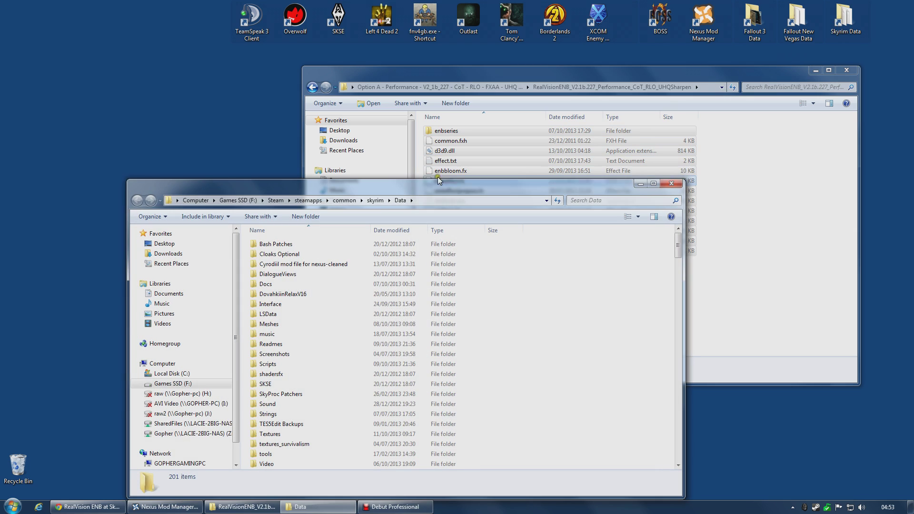
pyautogui.click(377, 200)
pyautogui.moveTo(459, 193); pyautogui.dragTo(453, 137)
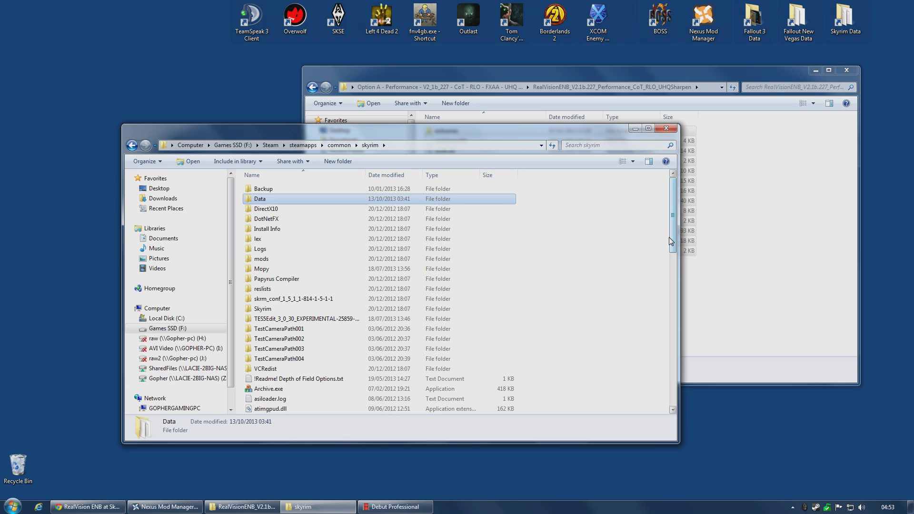
pyautogui.scroll(-15, 667, 245)
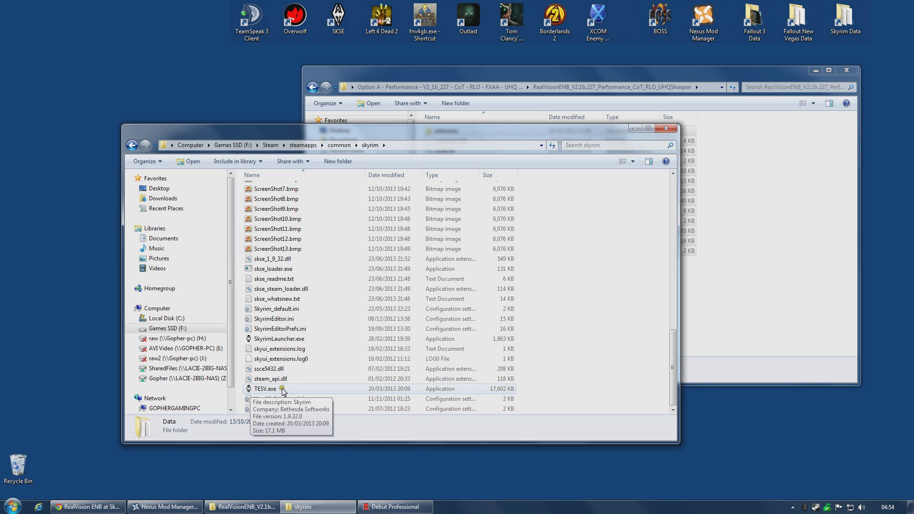
pyautogui.scroll(15, 284, 390)
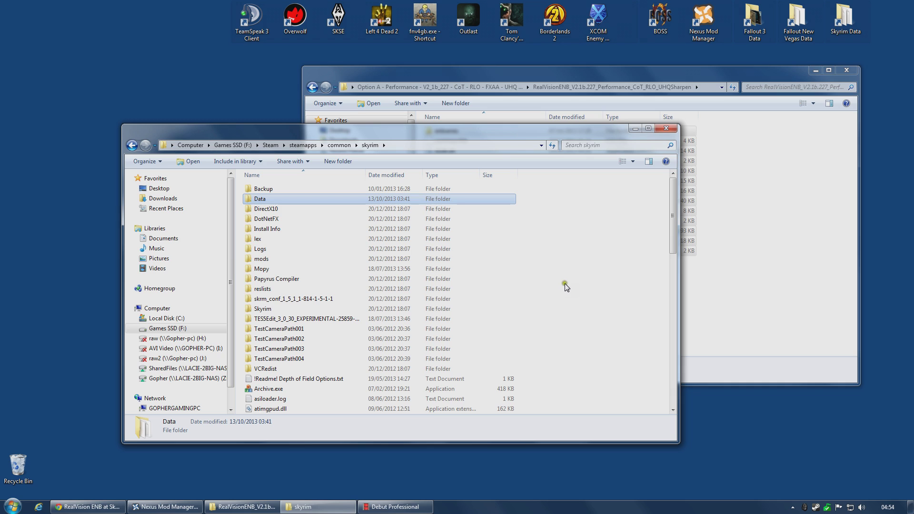
pyautogui.scroll(-9, 571, 286)
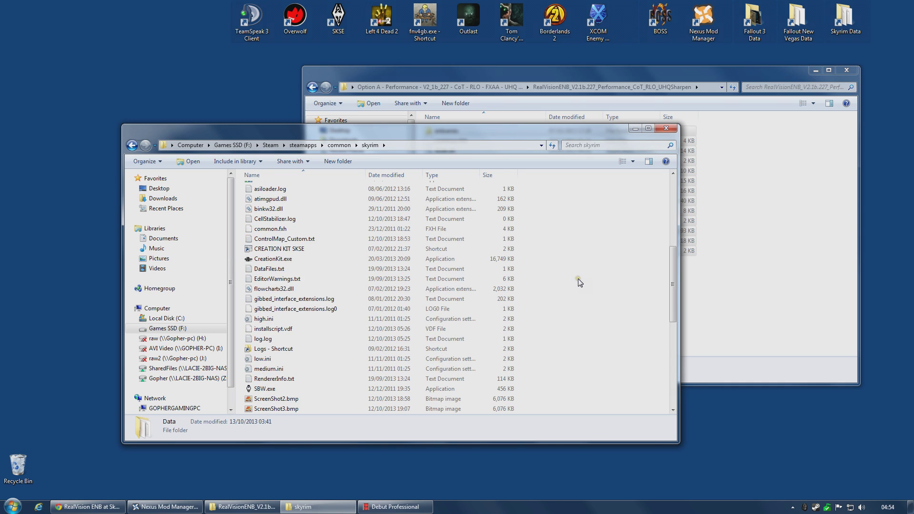
# Paste the copied ENB files into the skyrim folder, replacing the existing common.fxh, and check the pasted files.
pyautogui.rightClick(551, 262)
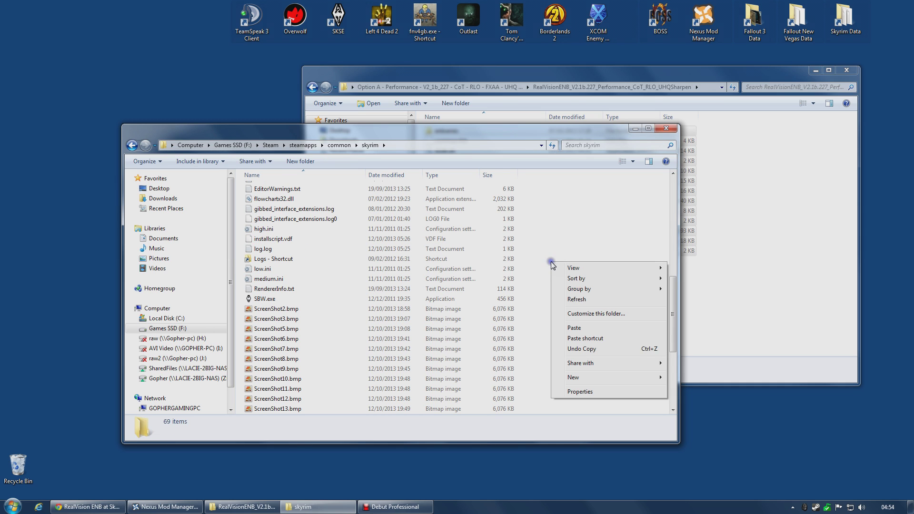
pyautogui.click(578, 329)
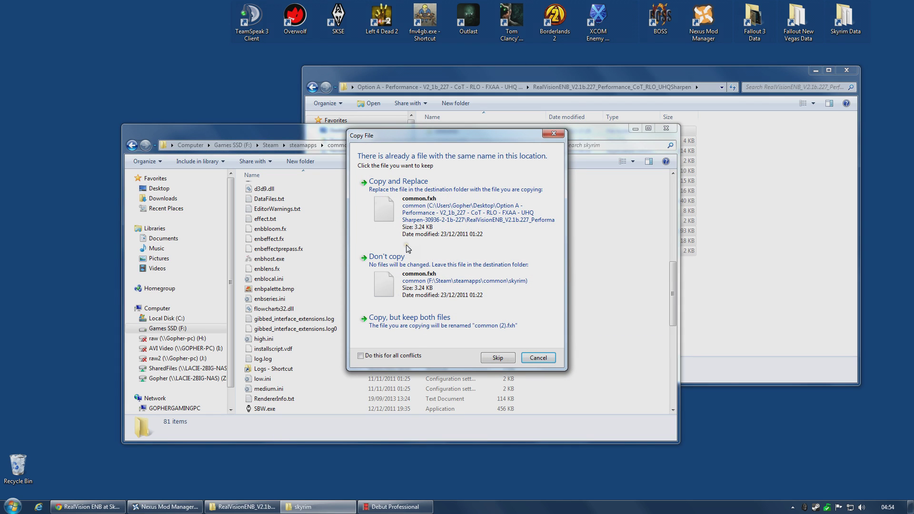
pyautogui.click(422, 215)
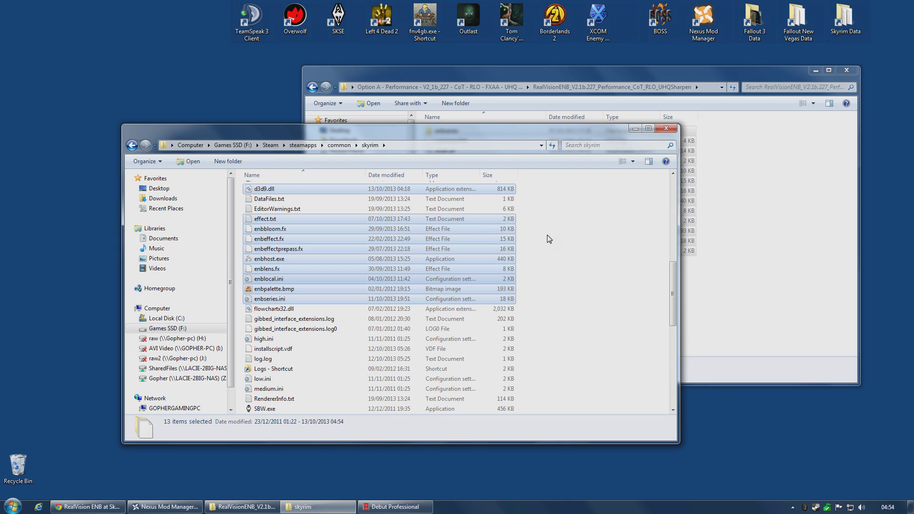
pyautogui.scroll(7, 553, 243)
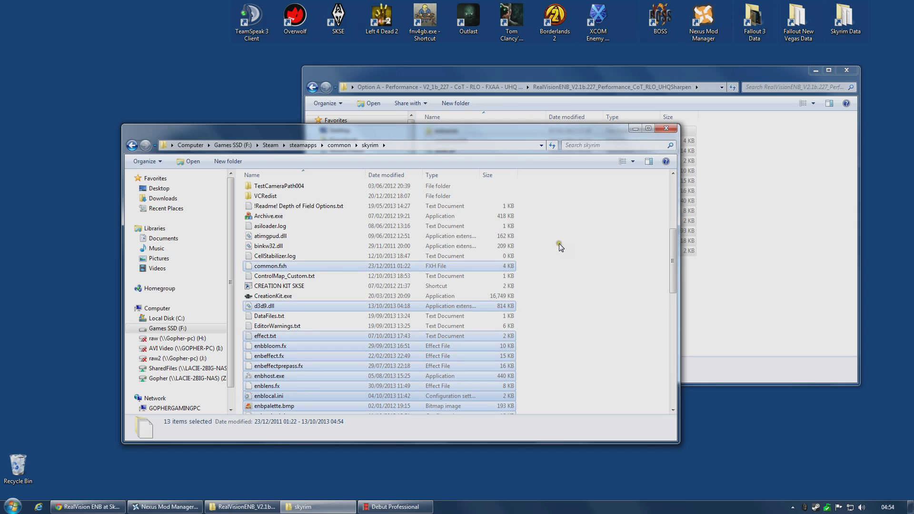
pyautogui.scroll(3, 559, 248)
pyautogui.scroll(-7, 555, 247)
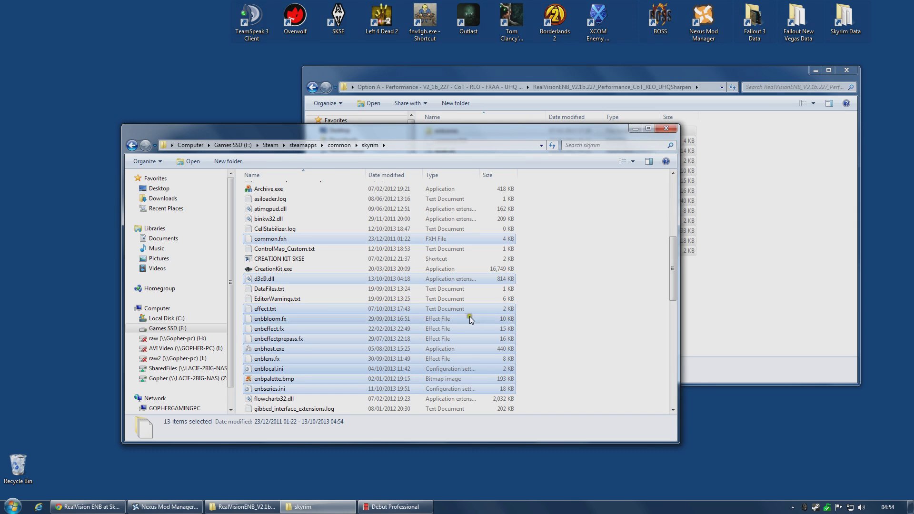
# Switch to Nexus Mod Manager and add RealVision ENB Data Files.rar from the desktop as a mod.
pyautogui.click(174, 508)
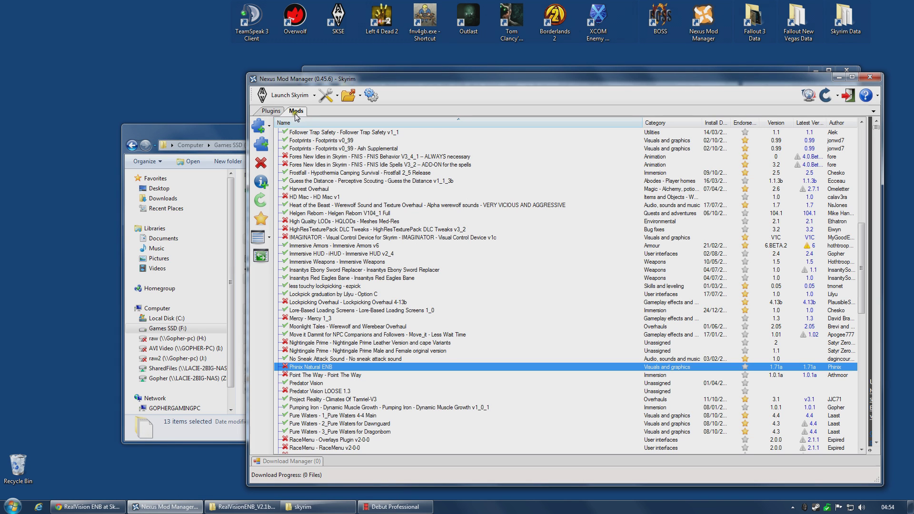
pyautogui.click(259, 127)
pyautogui.moveTo(699, 163); pyautogui.dragTo(697, 256)
pyautogui.click(373, 243)
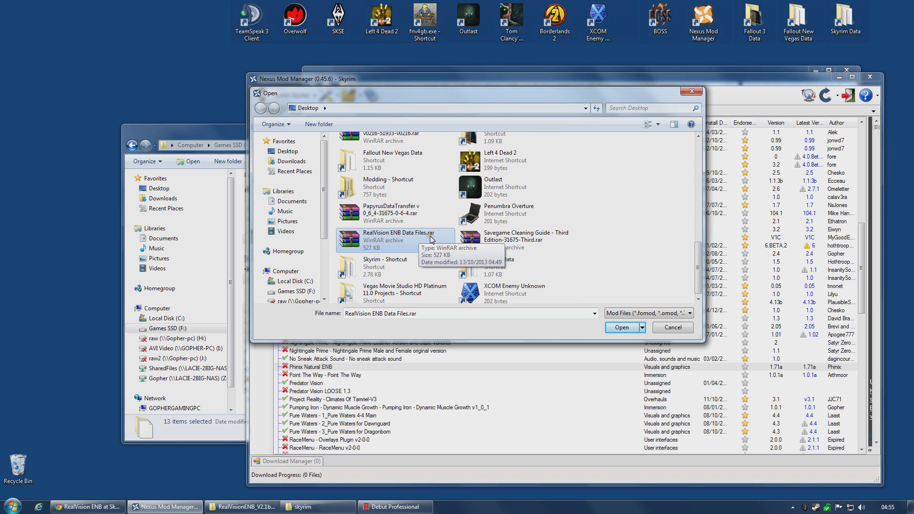
pyautogui.click(621, 328)
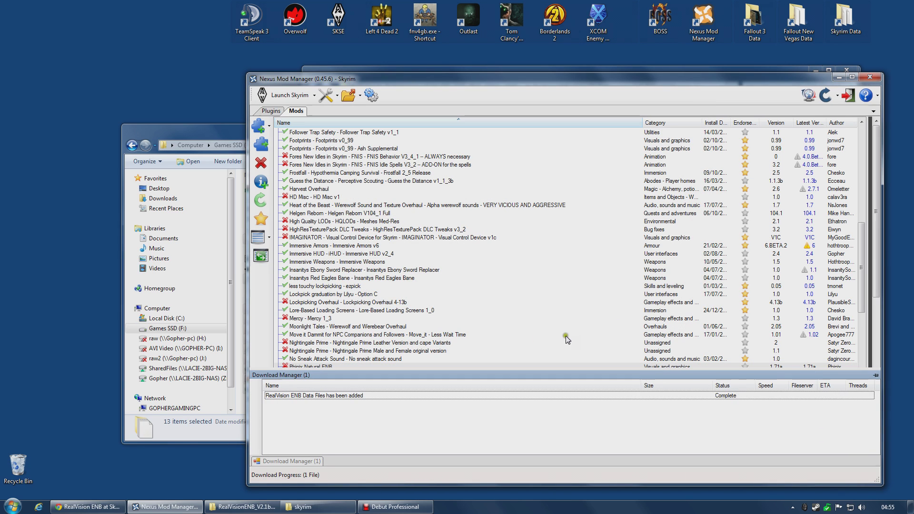
# Activate the RealVision ENB Data Files mod in the mod list.
pyautogui.click(316, 318)
pyautogui.scroll(-3, 312, 319)
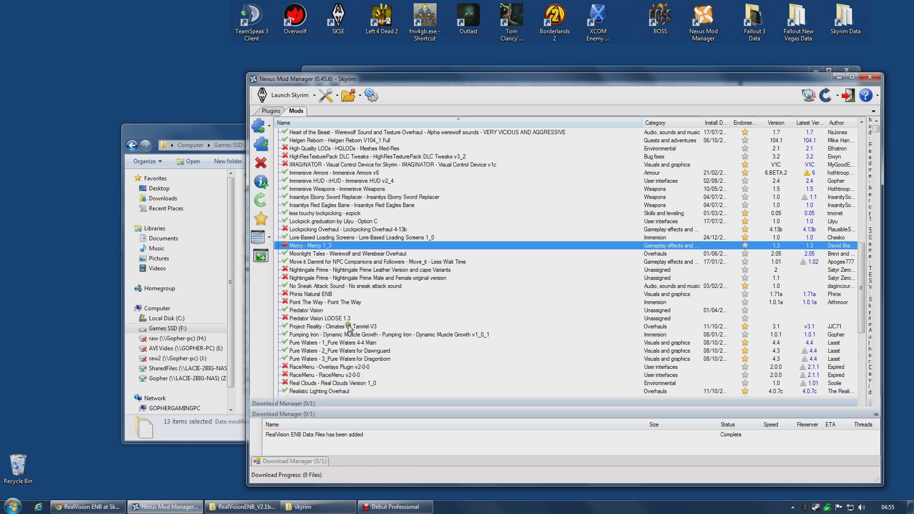
pyautogui.scroll(-4, 314, 318)
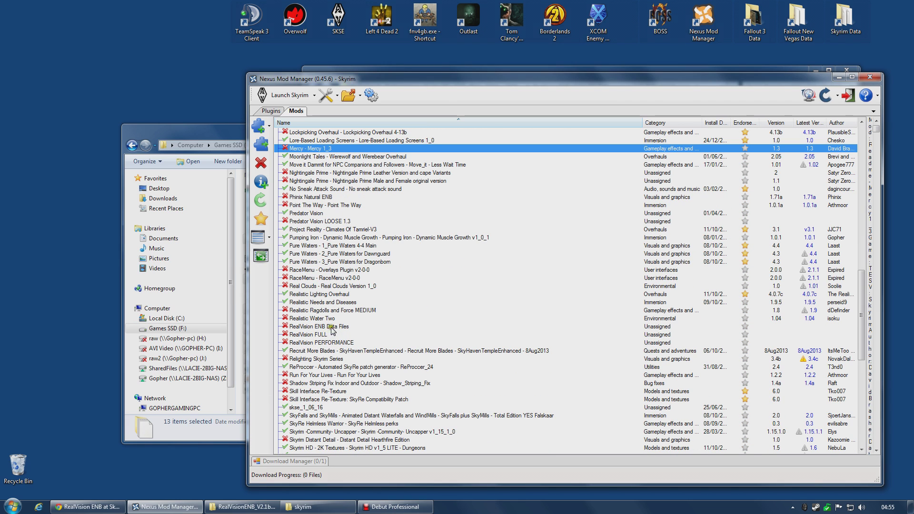
pyautogui.click(336, 327)
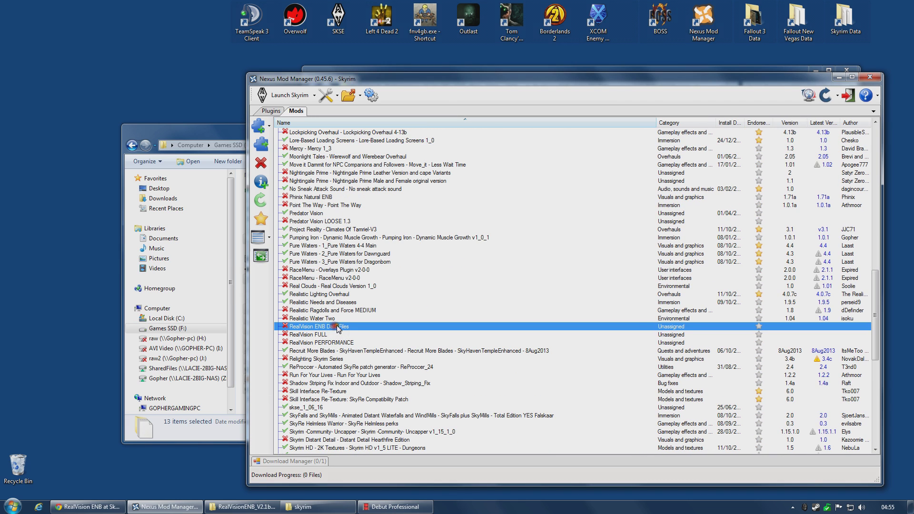
pyautogui.click(265, 147)
pyautogui.click(496, 289)
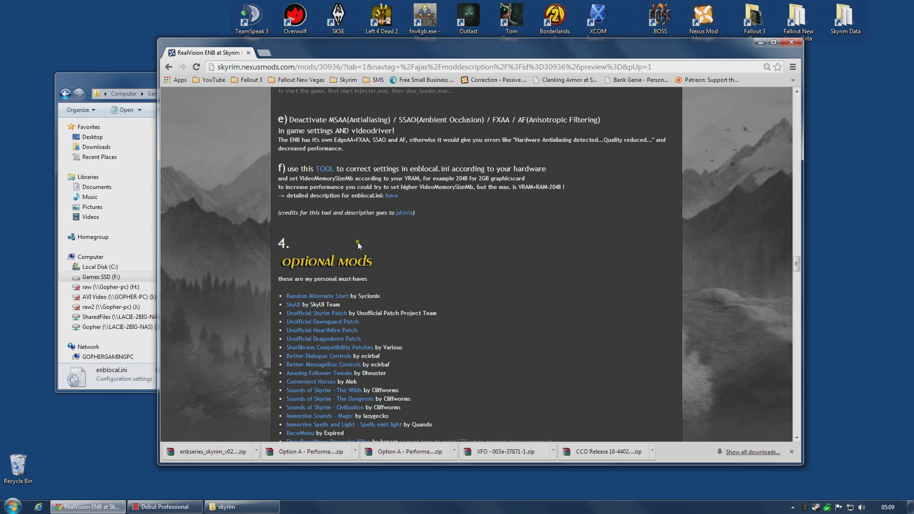
# Open enblocal.ini from the skyrim folder for editing in Notepad++.
pyautogui.click(110, 83)
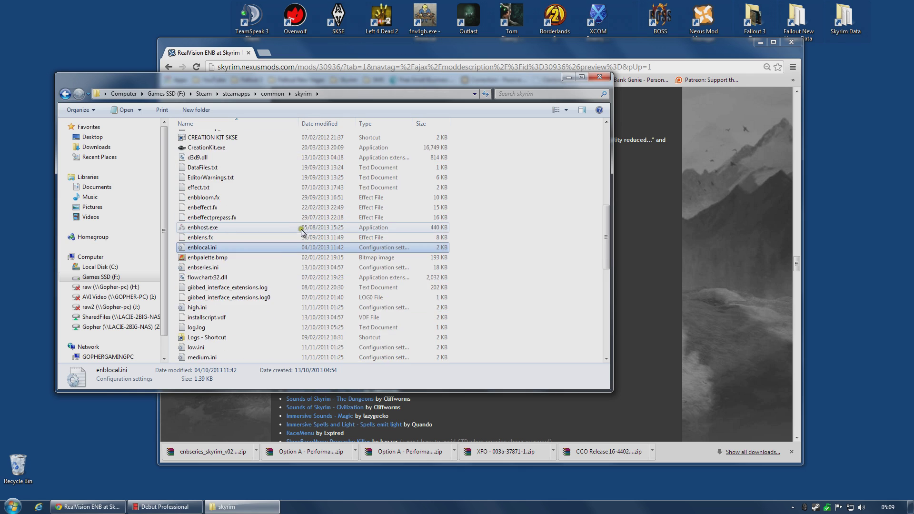
pyautogui.scroll(5, 300, 234)
pyautogui.scroll(-4, 270, 239)
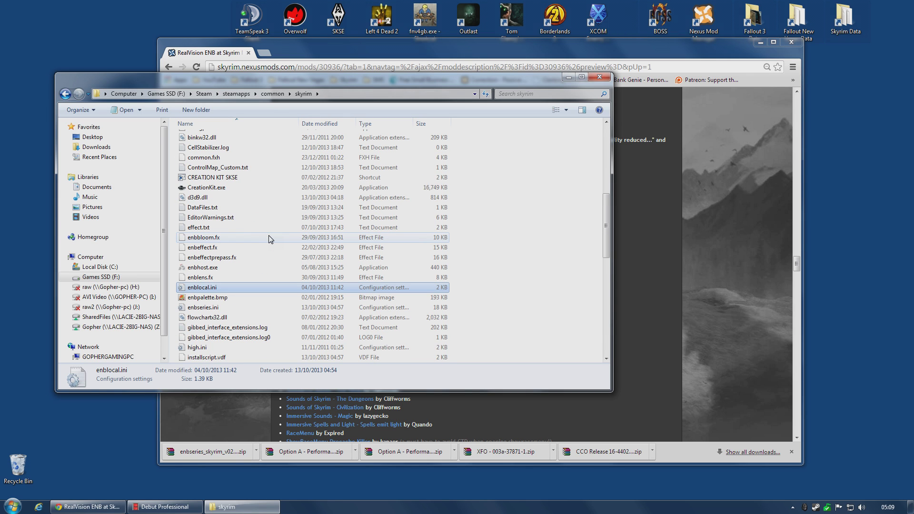
pyautogui.click(200, 288)
pyautogui.rightClick(195, 288)
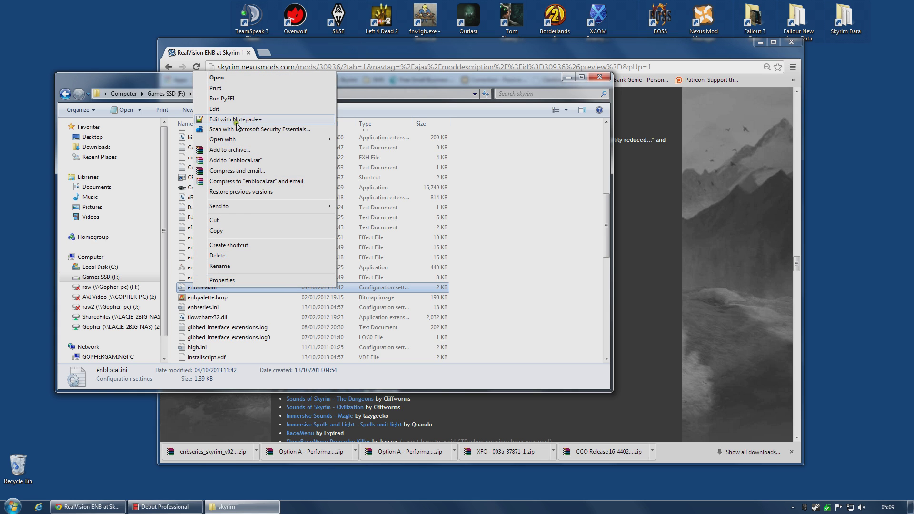
pyautogui.click(271, 120)
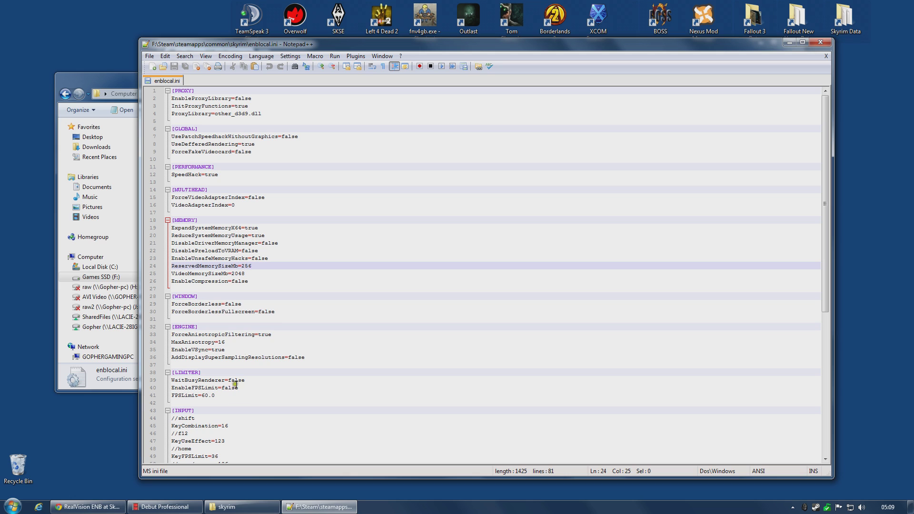
# Return to the RealVision ENB page in the browser and open the TOOL link for enblocal.ini settings in a new tab.
pyautogui.click(94, 508)
pyautogui.scroll(-2, 381, 256)
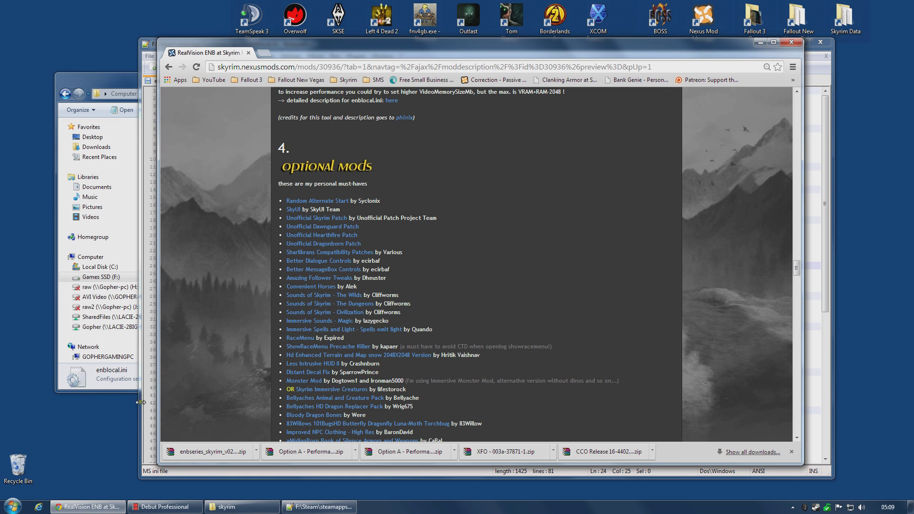
pyautogui.scroll(4, 387, 250)
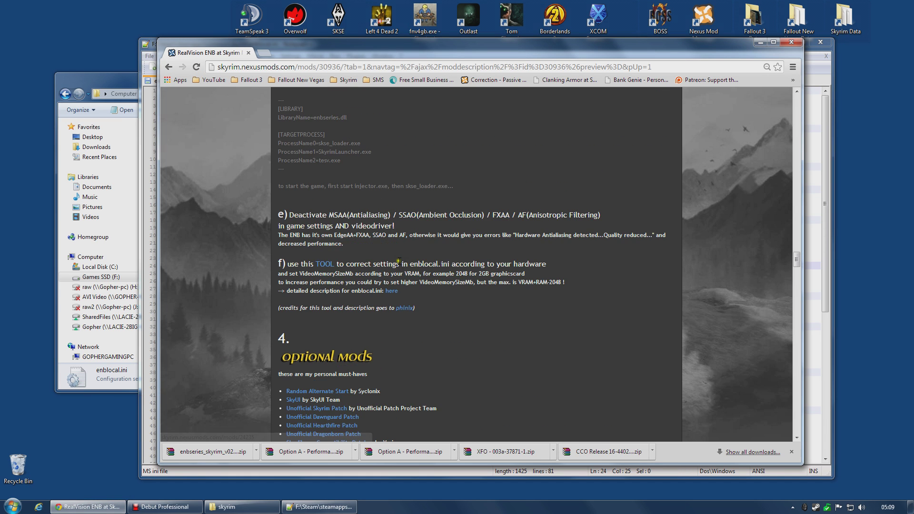
pyautogui.rightClick(324, 267)
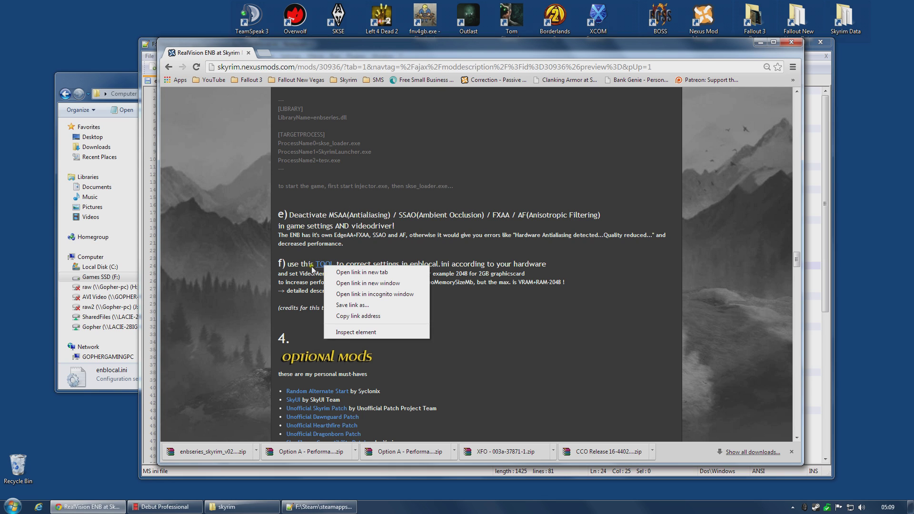
pyautogui.click(348, 272)
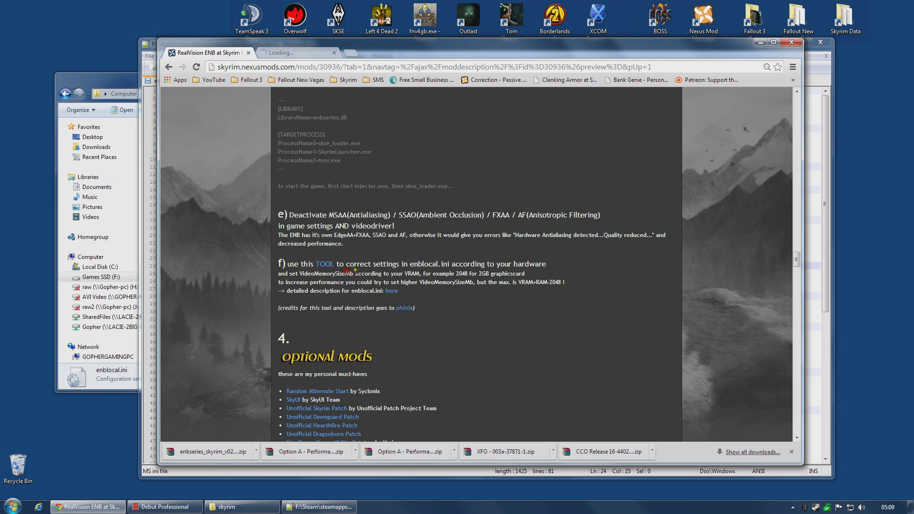
pyautogui.click(305, 53)
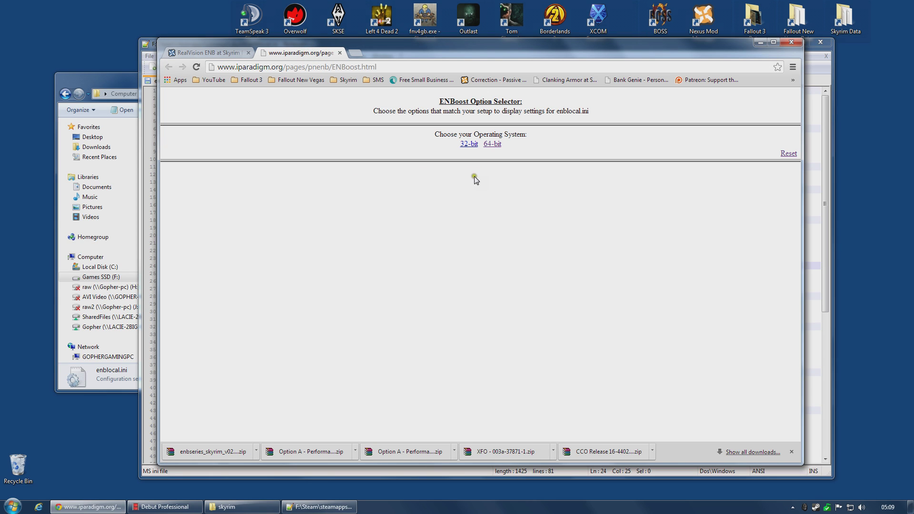
# Show the ENBoost settings for a 64-bit operating system, NVIDIA video card and 1GB+ of video memory.
pyautogui.click(493, 145)
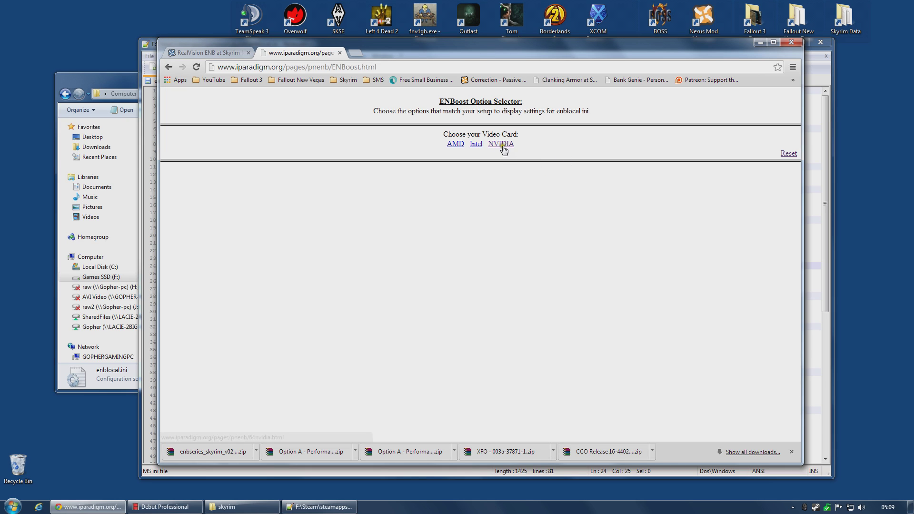
pyautogui.click(504, 145)
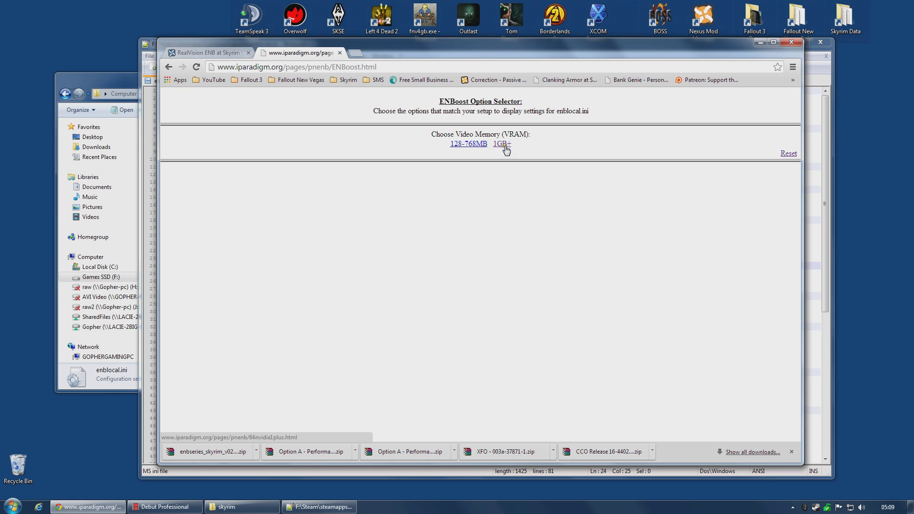
pyautogui.click(504, 148)
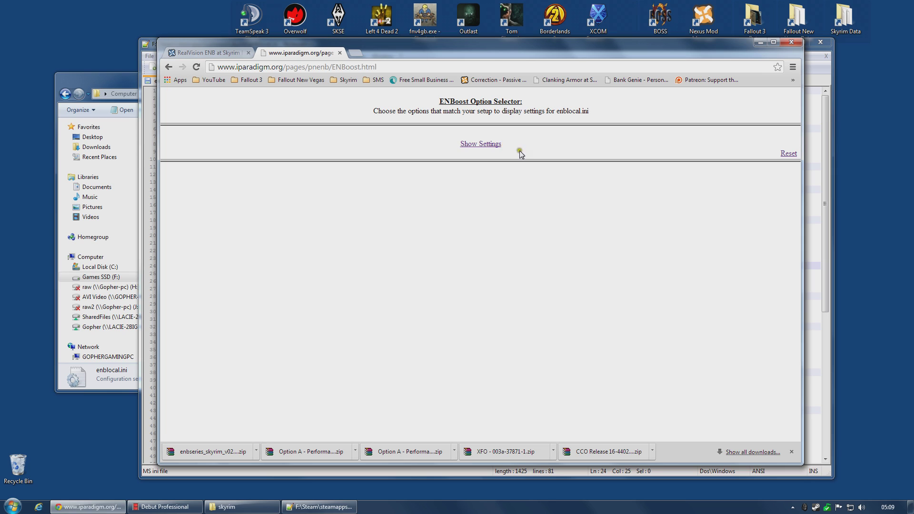
pyautogui.click(471, 148)
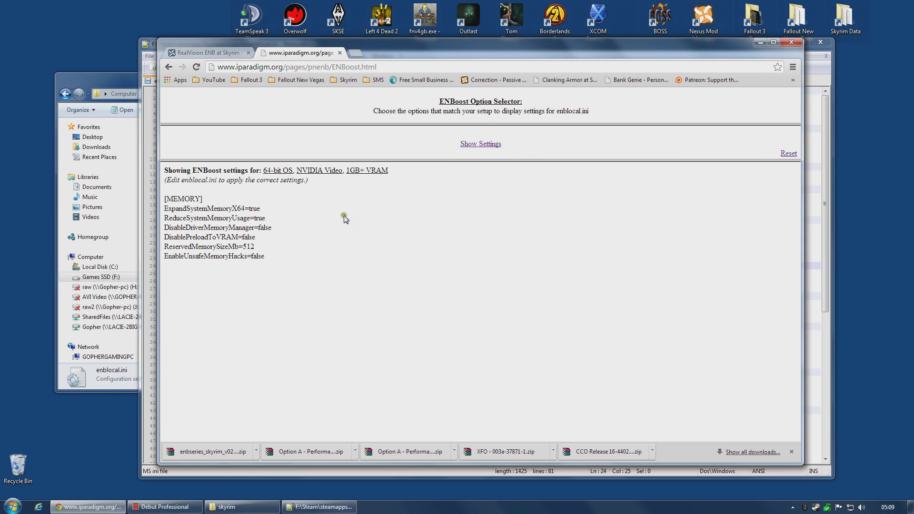
# Place the browser beside enblocal.ini to compare the memory settings, and set ReservedMemorySizeMb to 512 in the file.
pyautogui.moveTo(266, 250); pyautogui.dragTo(165, 212)
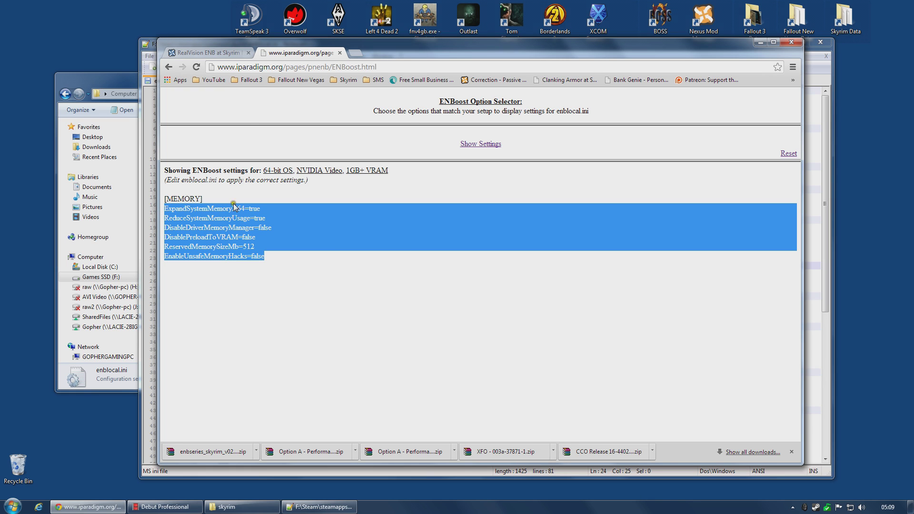
pyautogui.moveTo(232, 40); pyautogui.dragTo(379, 62)
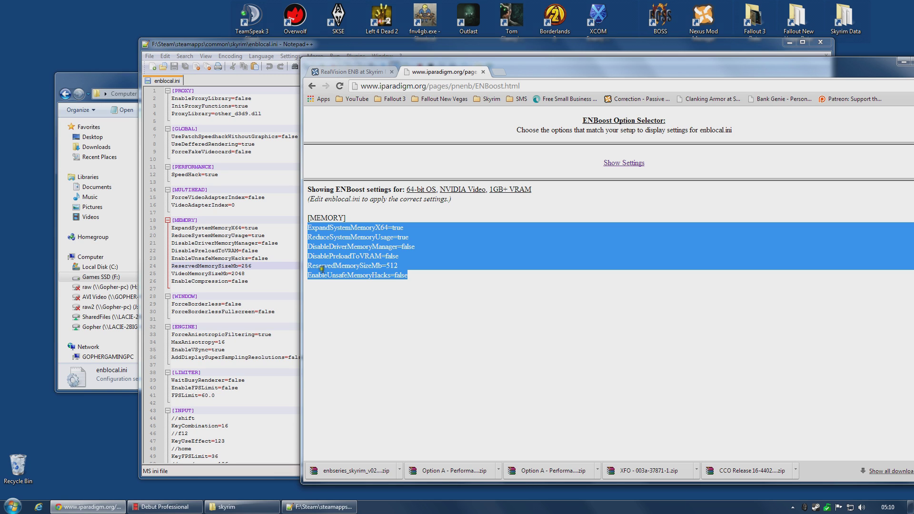
pyautogui.click(377, 266)
pyautogui.click(241, 265)
pyautogui.moveTo(241, 266); pyautogui.dragTo(256, 267)
pyautogui.write('512')
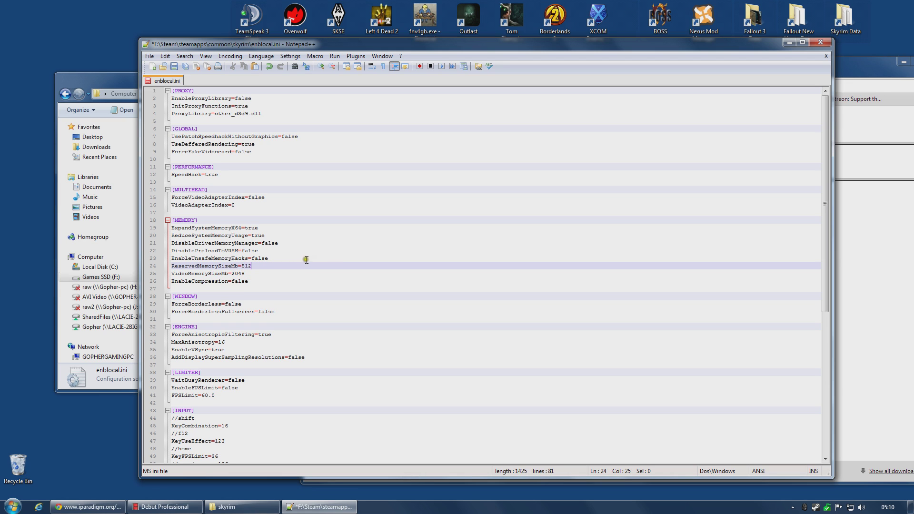
# Replace the VideoMemorySizeMb value in the [MEMORY] section of enblocal.ini and save the file.
pyautogui.click(856, 78)
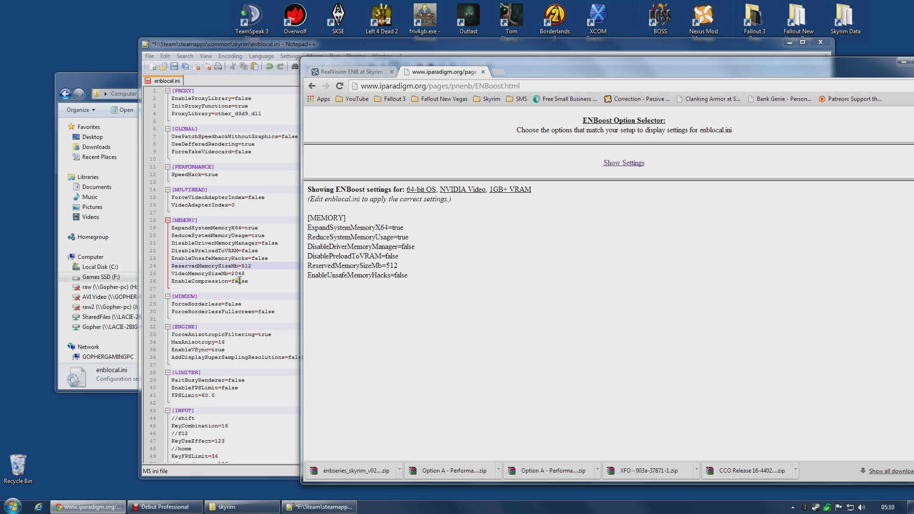
pyautogui.moveTo(257, 274); pyautogui.dragTo(175, 274)
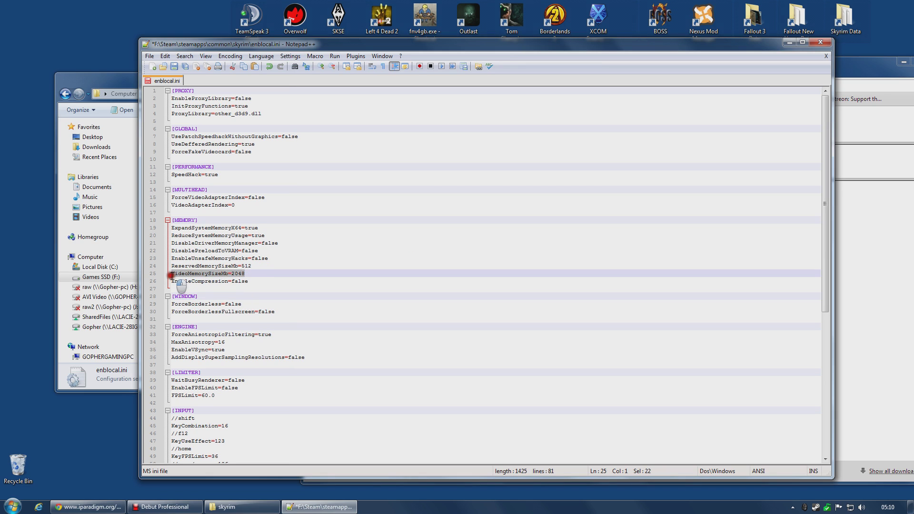
pyautogui.click(232, 274)
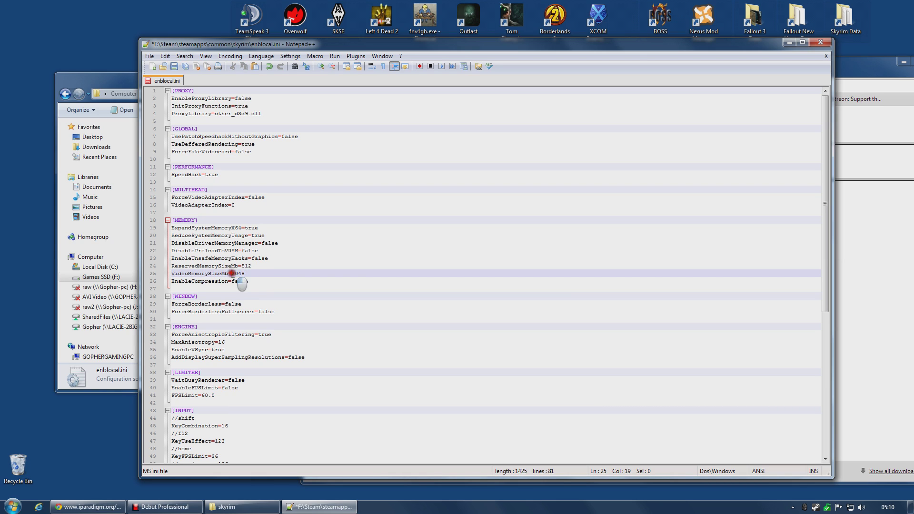
pyautogui.moveTo(232, 274); pyautogui.dragTo(247, 274)
pyautogui.write('307')
pyautogui.click(151, 56)
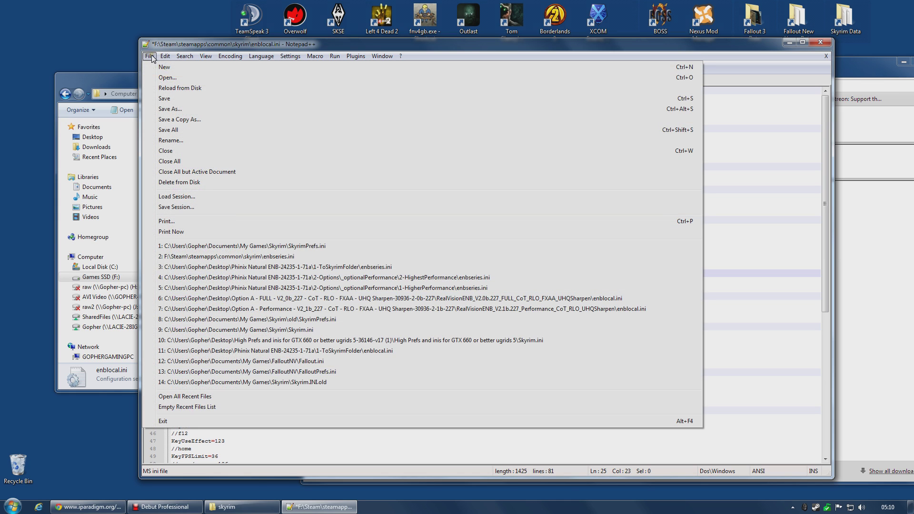
pyautogui.click(178, 101)
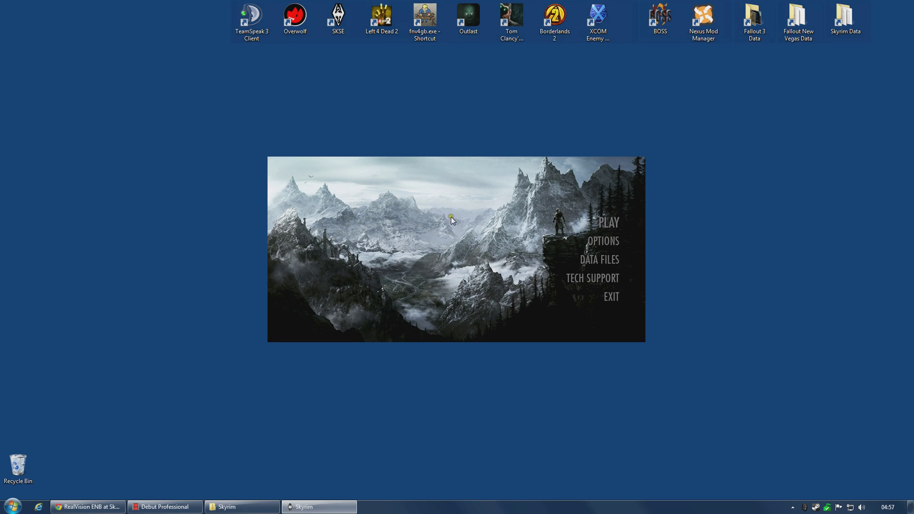
# Set Antialiasing to Off (best performance) in the Skyrim launcher's options and accept the settings.
pyautogui.click(590, 241)
pyautogui.click(435, 237)
pyautogui.click(478, 243)
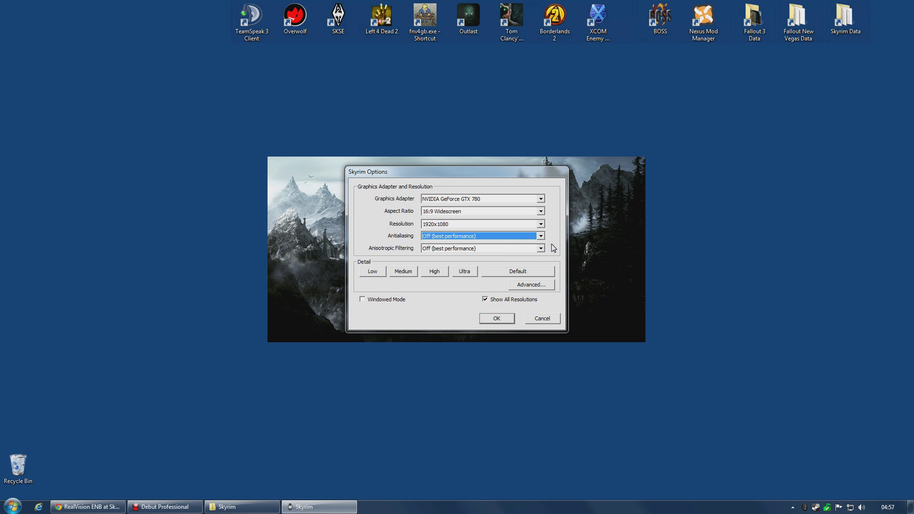
pyautogui.click(493, 321)
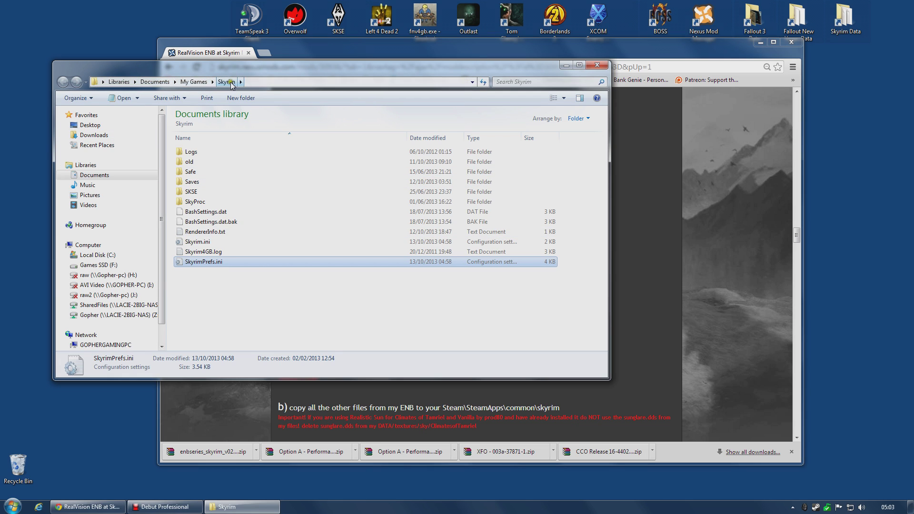
# Open SkyrimPrefs.ini in Notepad++ and copy the setting name bFloatPointRenderTarget from the RealVision ENB page.
pyautogui.rightClick(200, 262)
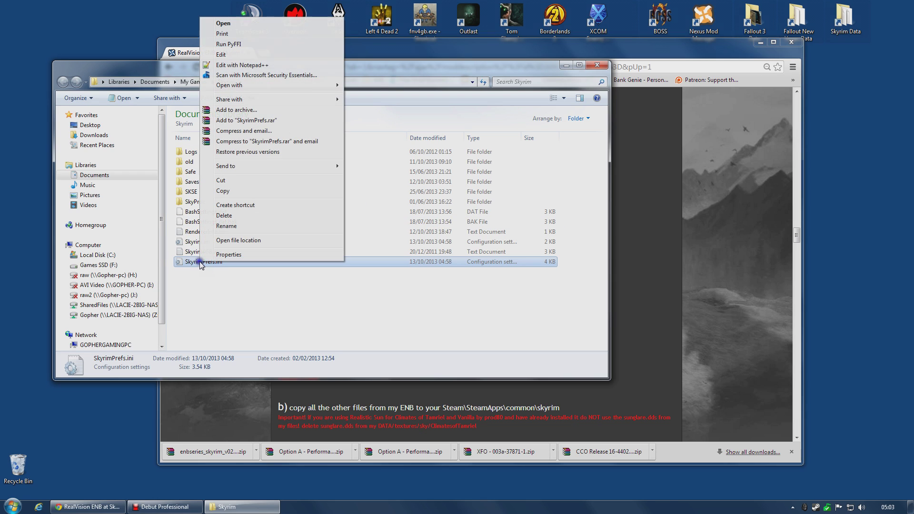
pyautogui.click(267, 65)
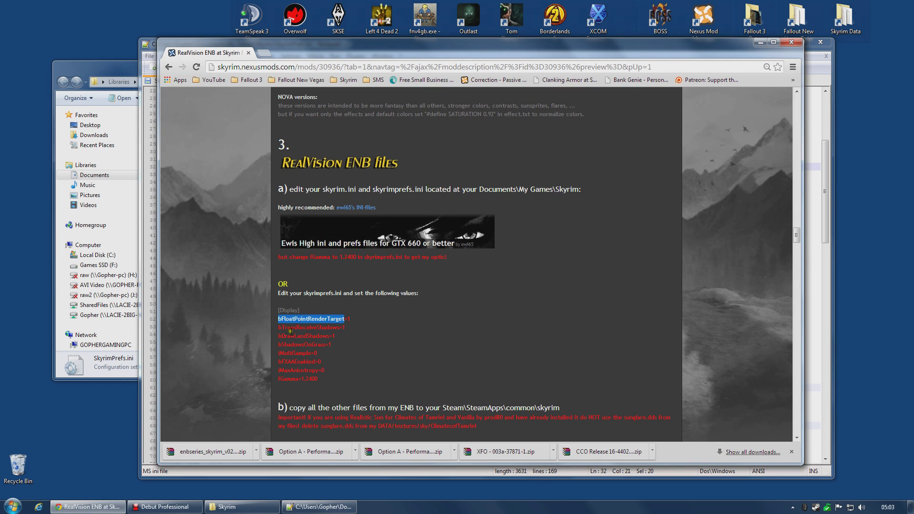
pyautogui.click(299, 319)
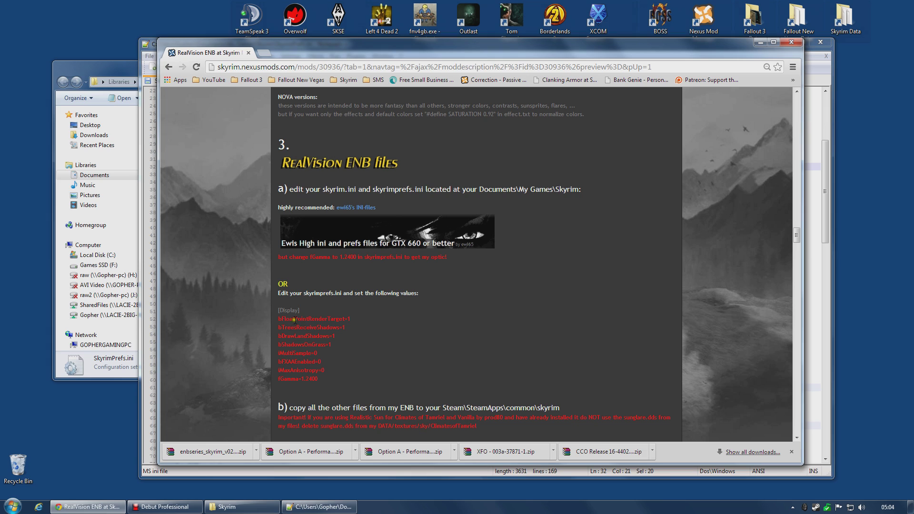
pyautogui.doubleClick(294, 320)
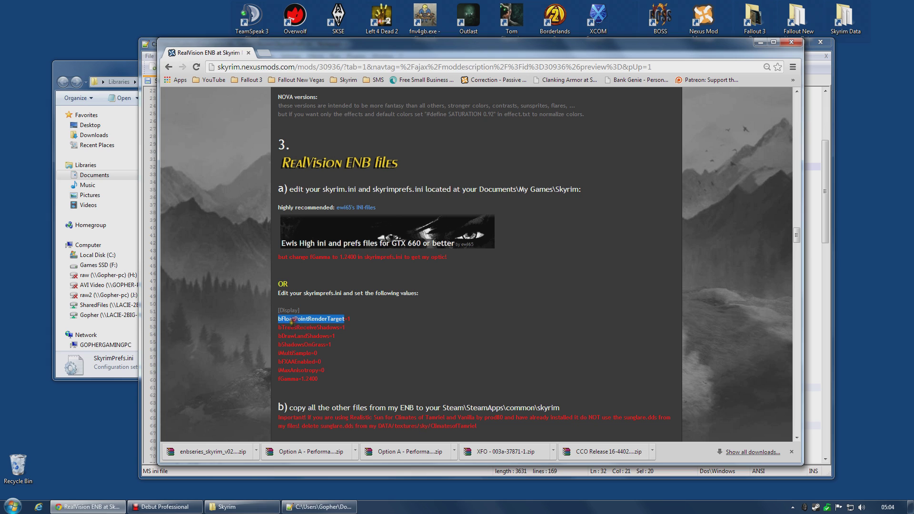
pyautogui.rightClick(320, 319)
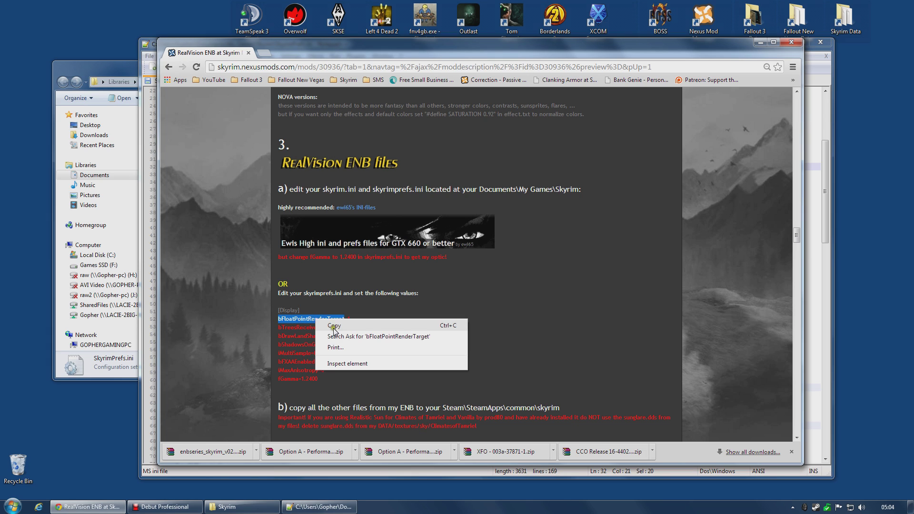
pyautogui.click(335, 327)
# Find bFloatPointRenderTarget in SkyrimPrefs.ini using the copied name and check its value.
pyautogui.click(319, 507)
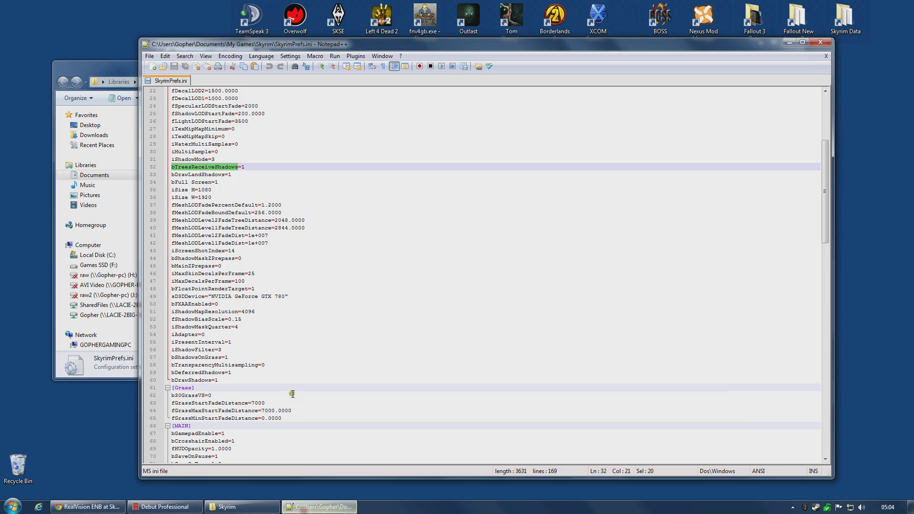
pyautogui.click(232, 121)
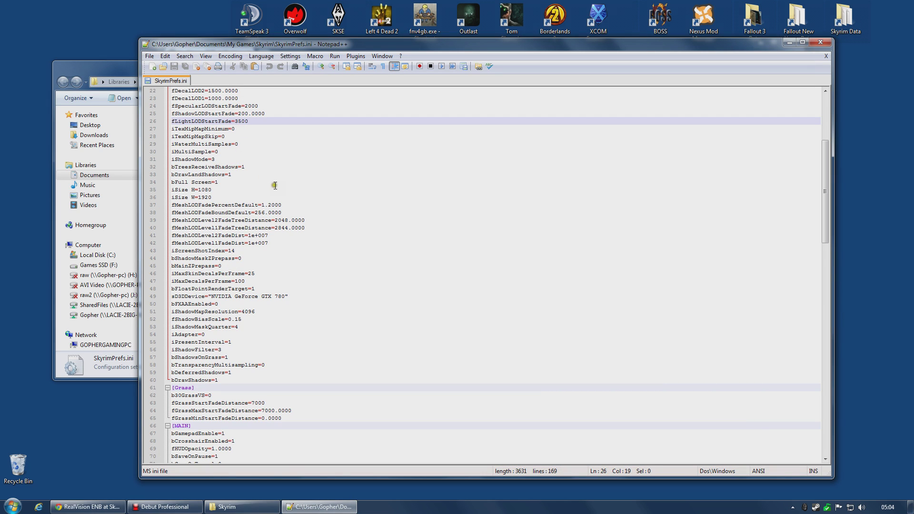
pyautogui.hotkey('ctrl', 'f')
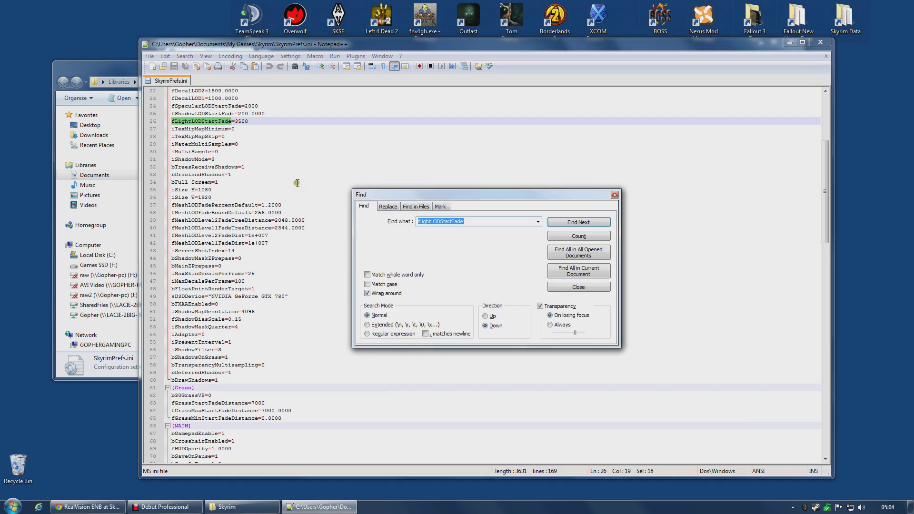
pyautogui.rightClick(458, 222)
pyautogui.click(481, 265)
pyautogui.click(579, 221)
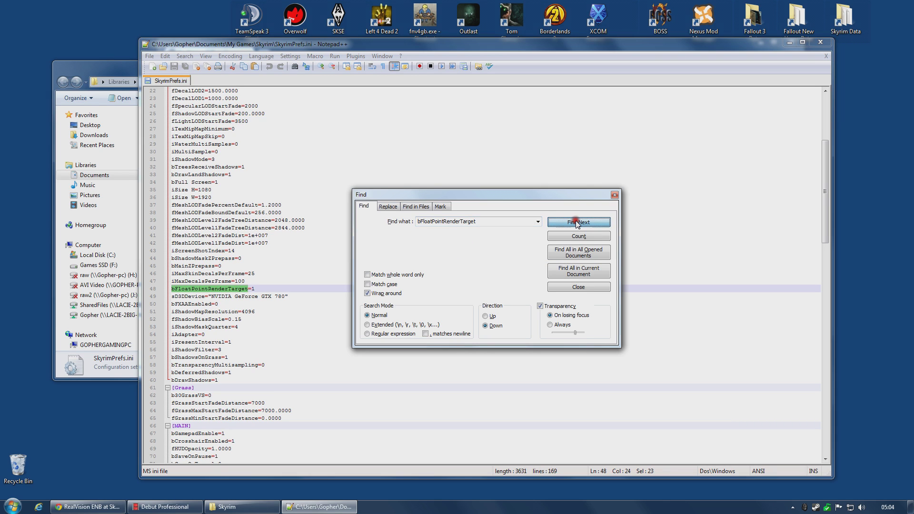
pyautogui.click(615, 195)
pyautogui.click(258, 289)
pyautogui.moveTo(257, 289); pyautogui.dragTo(251, 289)
# Copy the setting name bTreesReceiveShadows from the RealVision ENB page and find it in SkyrimPrefs.ini to check its value.
pyautogui.click(114, 508)
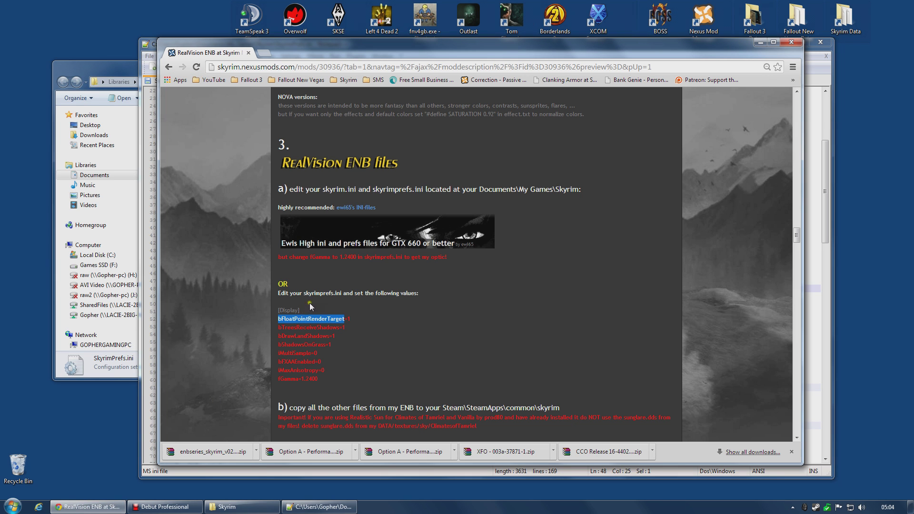
pyautogui.doubleClick(308, 327)
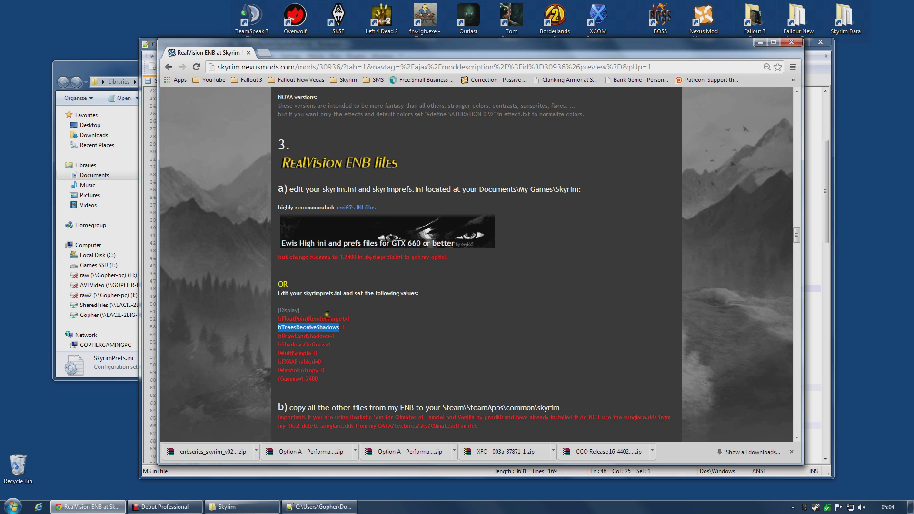
pyautogui.rightClick(316, 326)
pyautogui.click(333, 329)
pyautogui.click(305, 506)
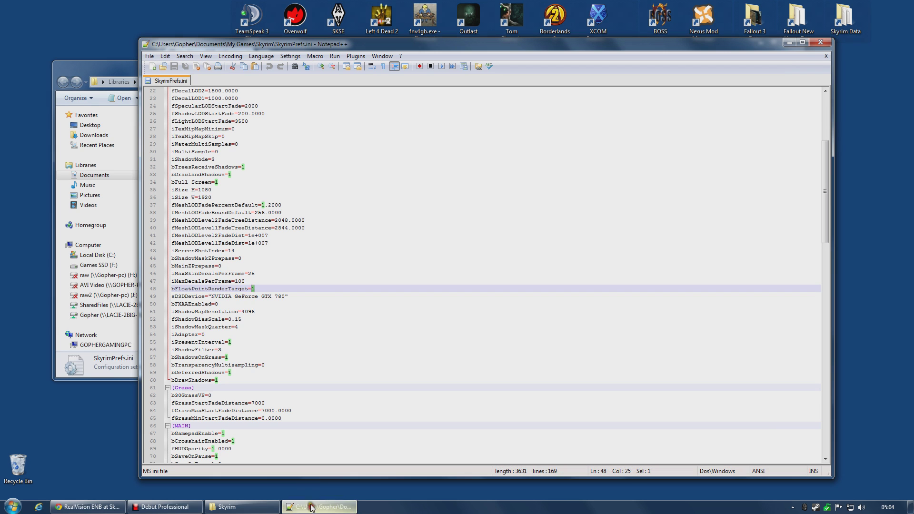
pyautogui.doubleClick(240, 281)
pyautogui.hotkey('ctrl', 'f')
pyautogui.hotkey('ctrl', 'v')
pyautogui.click(579, 222)
pyautogui.click(615, 195)
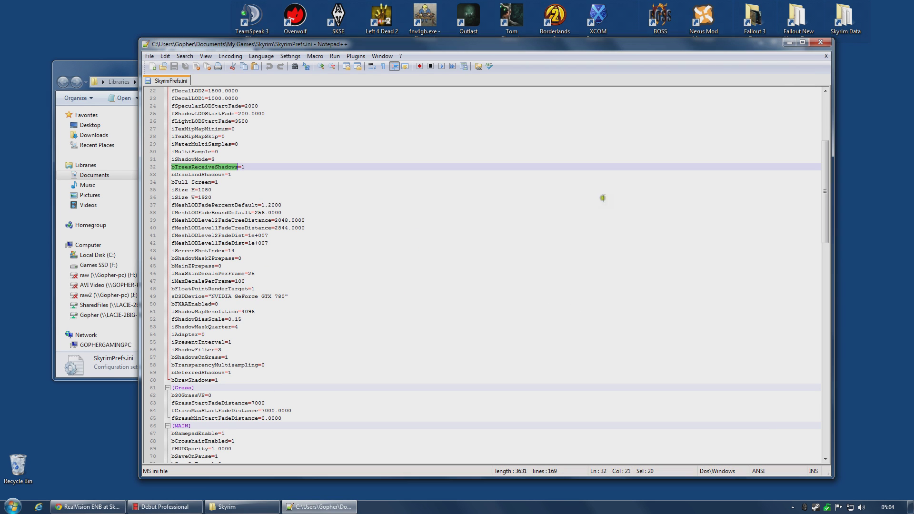
pyautogui.click(242, 175)
# Review bDrawLandShadows, bShadowsOnGrass, iMultiSample, bFXAAEnabled and iMaxAnisotropy in the RealVision ENB page's list of required [Display] values.
pyautogui.click(109, 506)
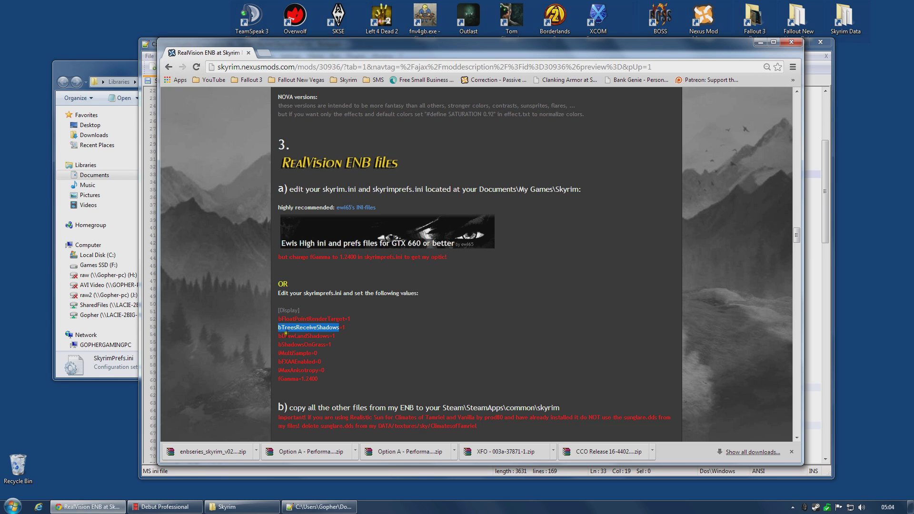
pyautogui.doubleClick(309, 336)
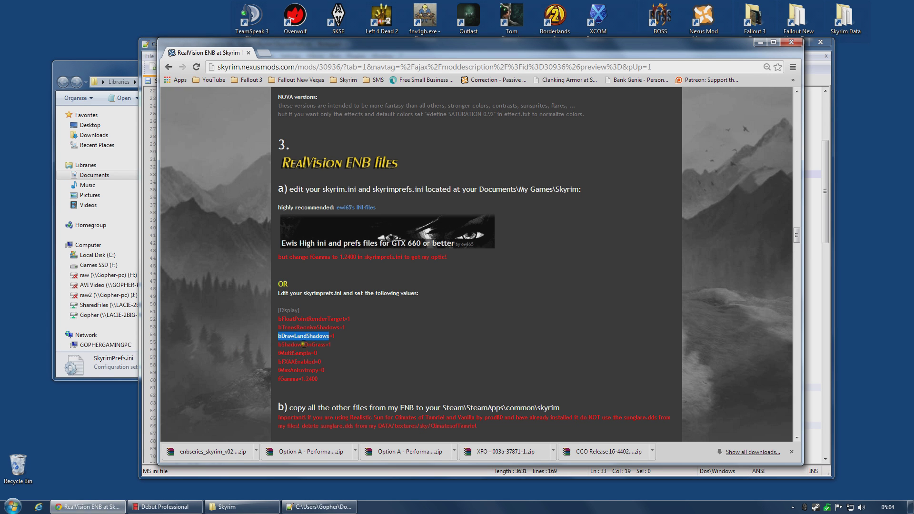
pyautogui.doubleClick(313, 344)
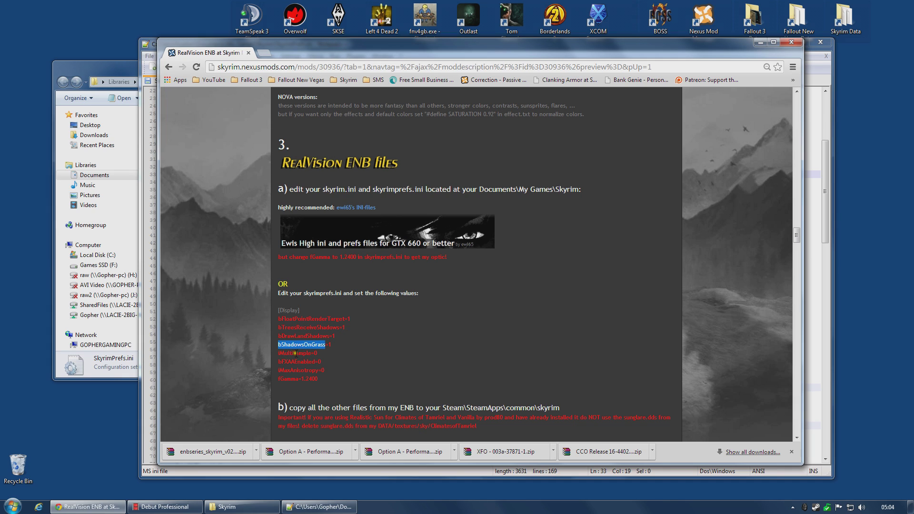
pyautogui.doubleClick(296, 354)
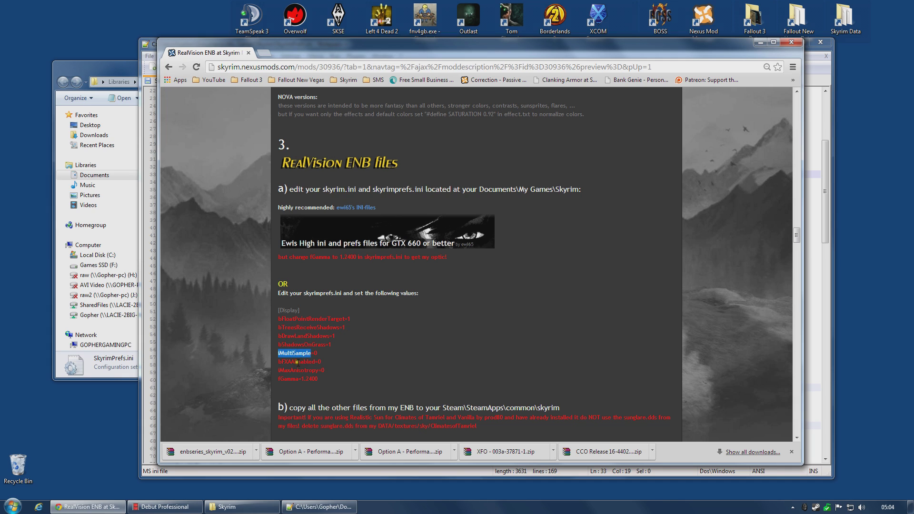
pyautogui.doubleClick(297, 362)
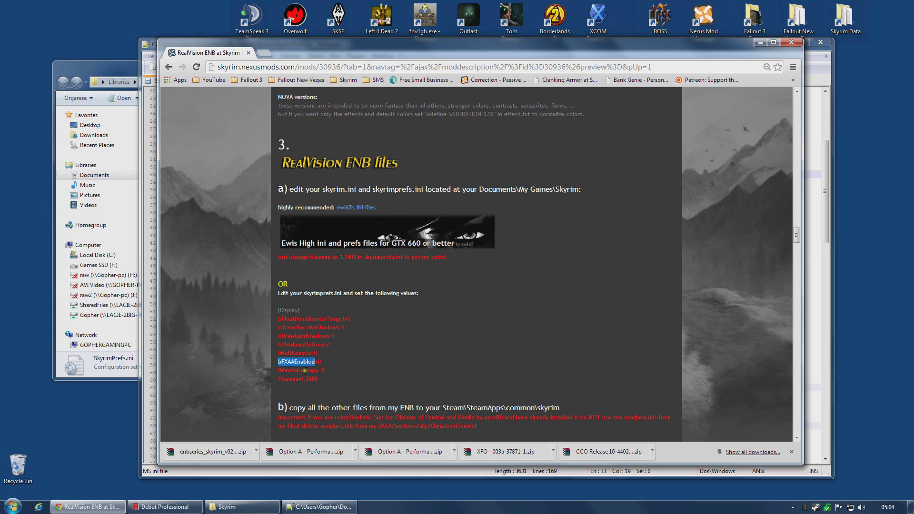
pyautogui.doubleClick(299, 370)
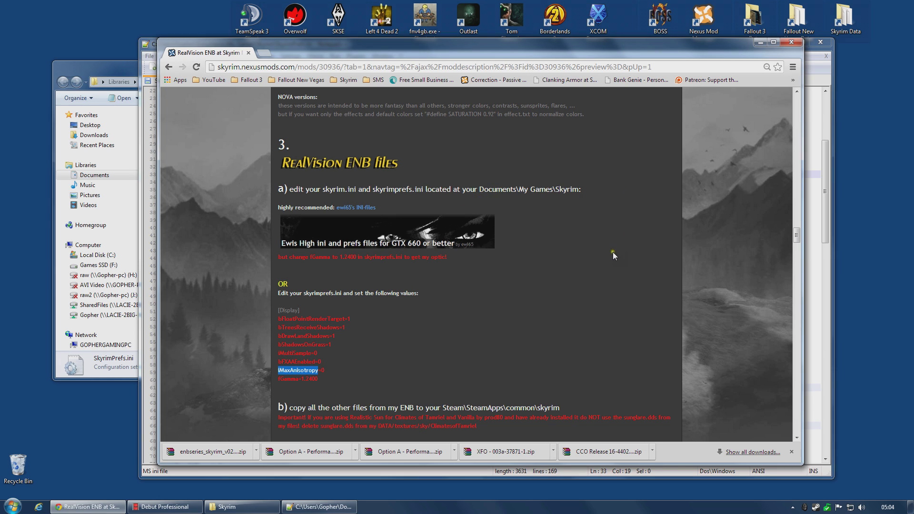
pyautogui.doubleClick(291, 362)
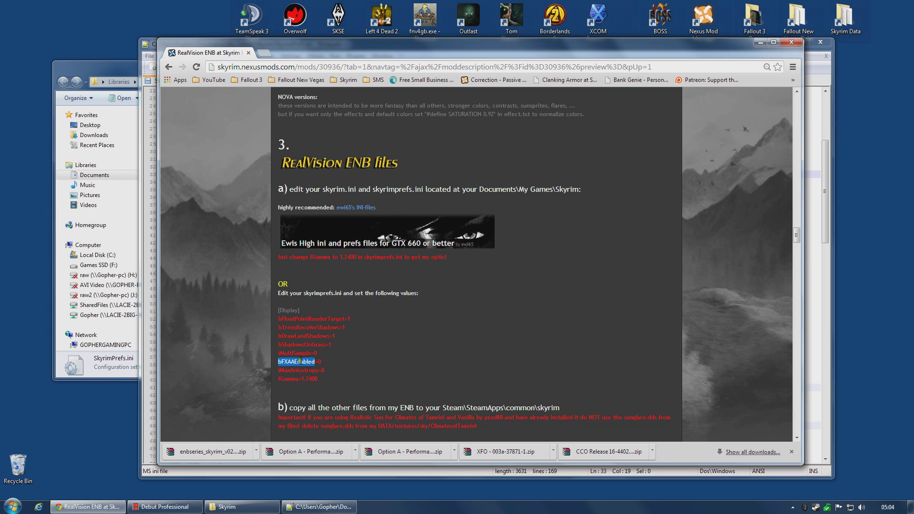
pyautogui.click(391, 351)
# Look up the fGamma setting from the RealVision ENB page in SkyrimPrefs.ini and save the file.
pyautogui.doubleClick(289, 379)
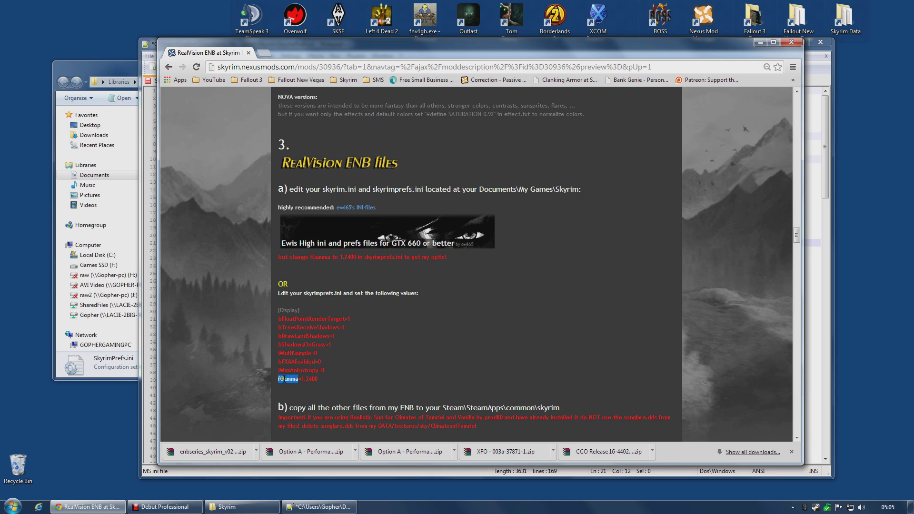
pyautogui.click(145, 311)
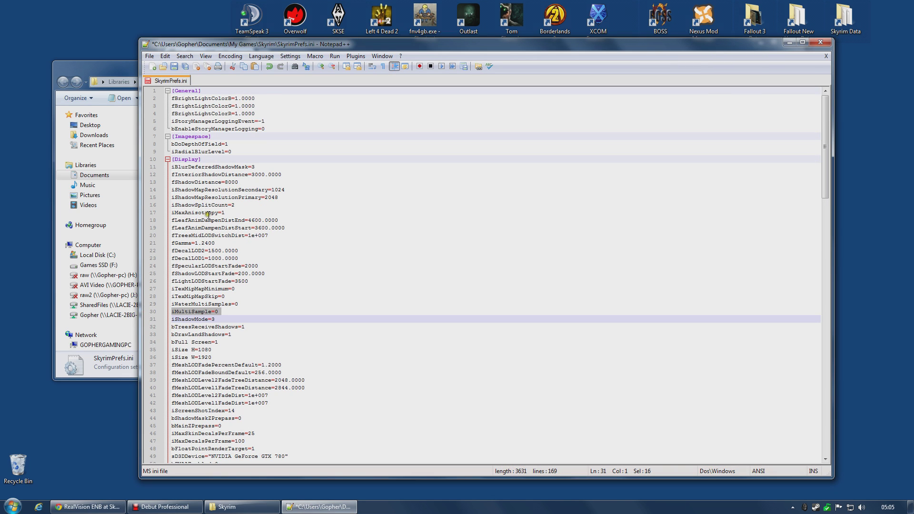
pyautogui.hotkey('ctrl', 'f')
pyautogui.click(575, 222)
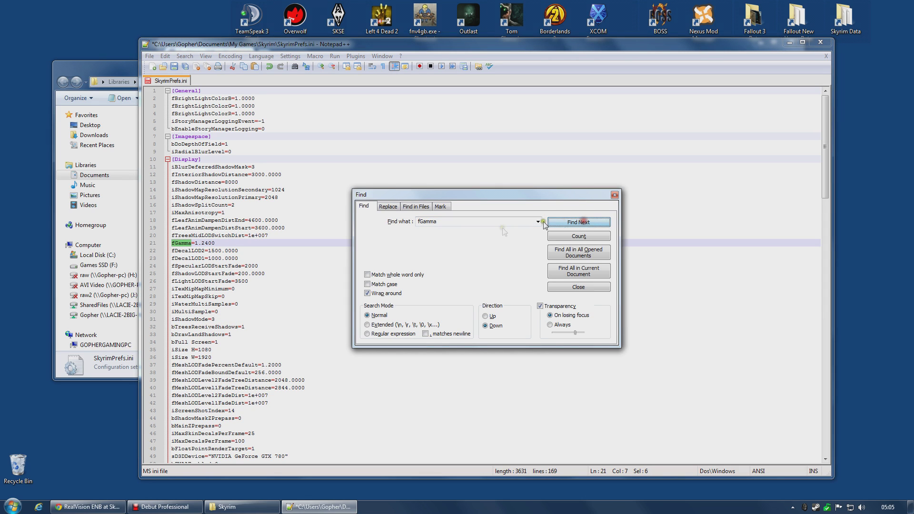
pyautogui.click(615, 196)
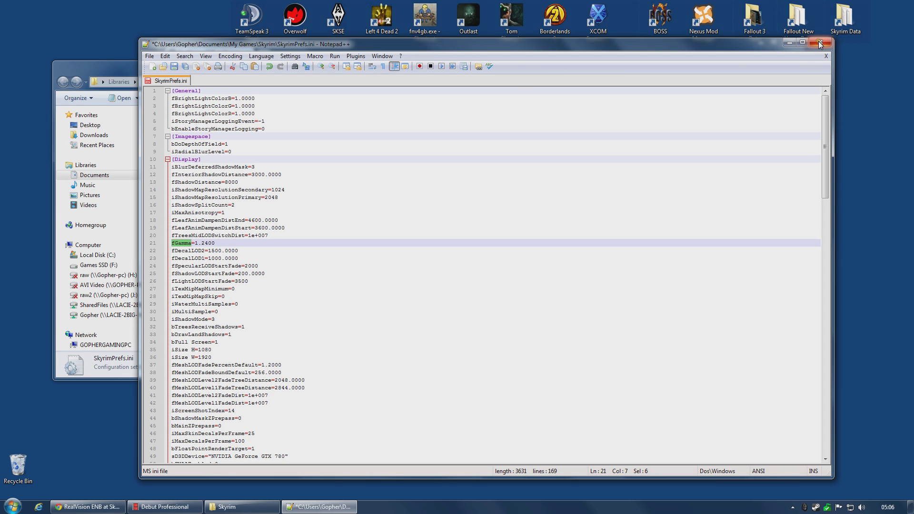
pyautogui.hotkey('ctrl', 's')
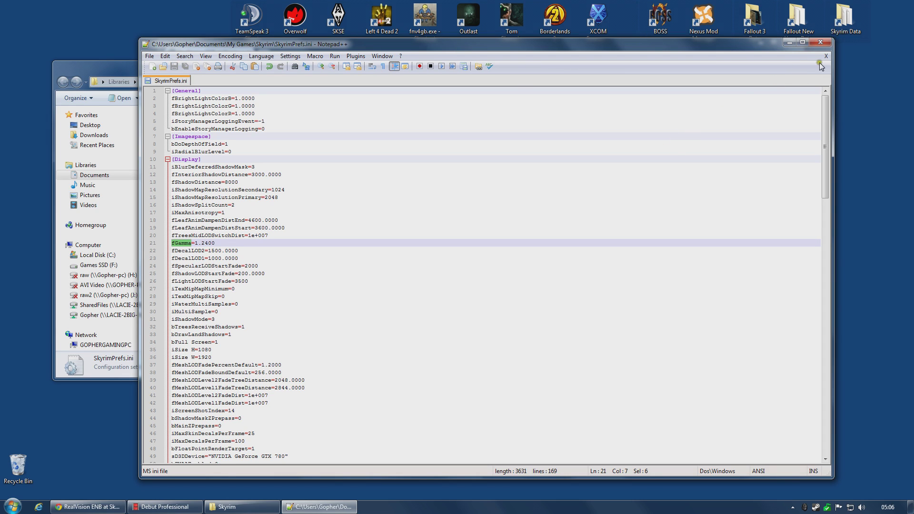